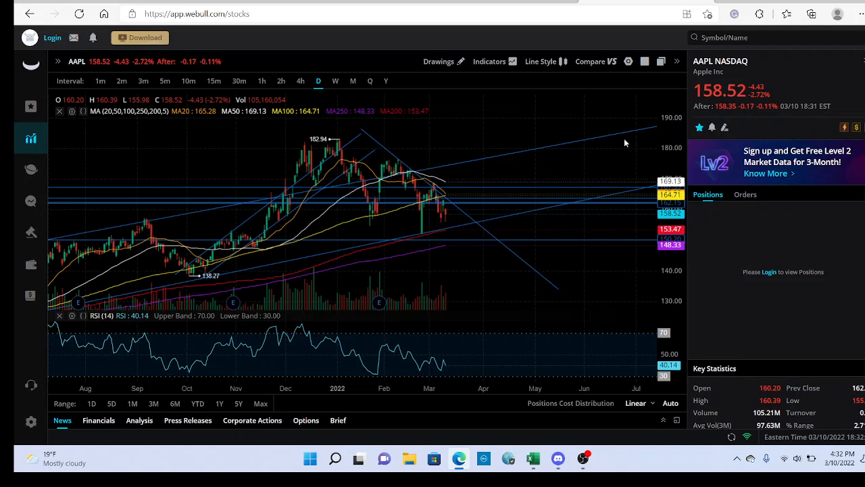
Show the AAPL chart over the one-day range and switch to the AAPL workbook in Excel
{"action": "left_click", "coordinate": [91, 403]}
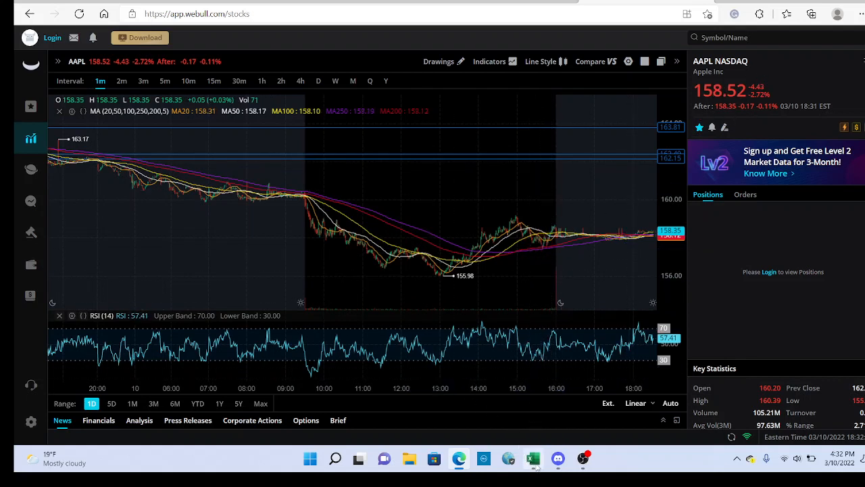
{"action": "mouse_move", "coordinate": [538, 465]}
{"action": "left_click", "coordinate": [536, 409]}
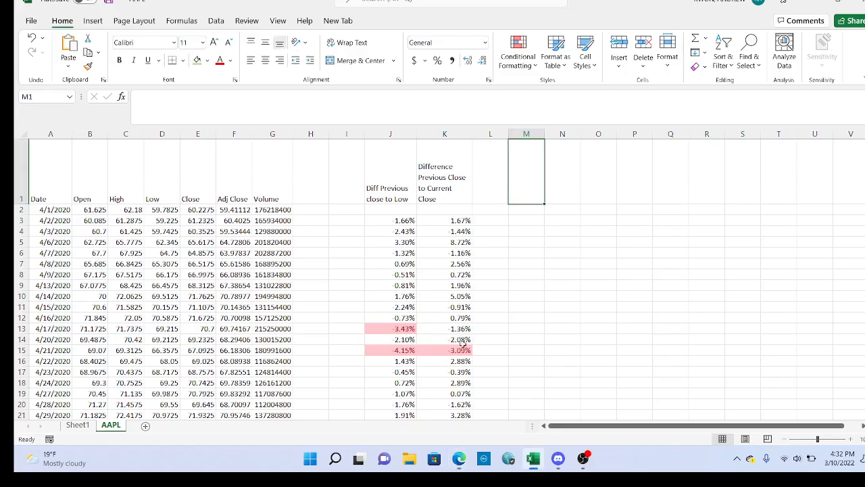
Review the Date, Close and Diff Previous close to Low columns at the start of the AAPL sheet
{"action": "left_click", "coordinate": [60, 168]}
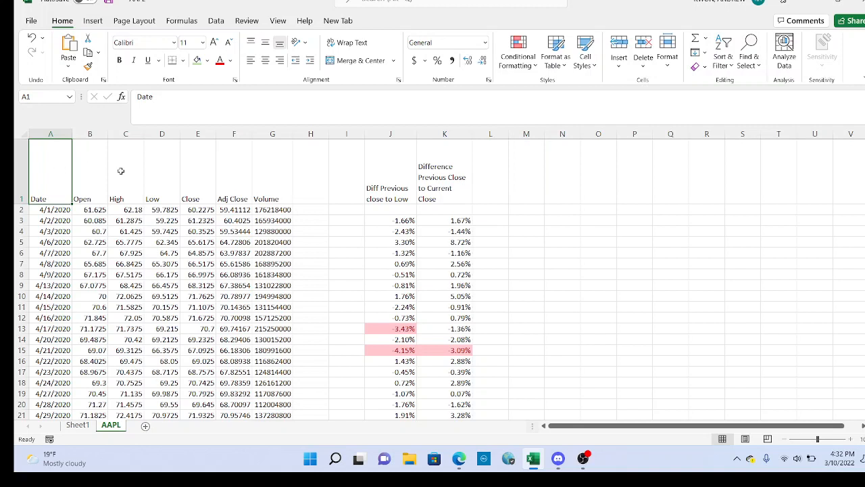
{"action": "left_click", "coordinate": [62, 211]}
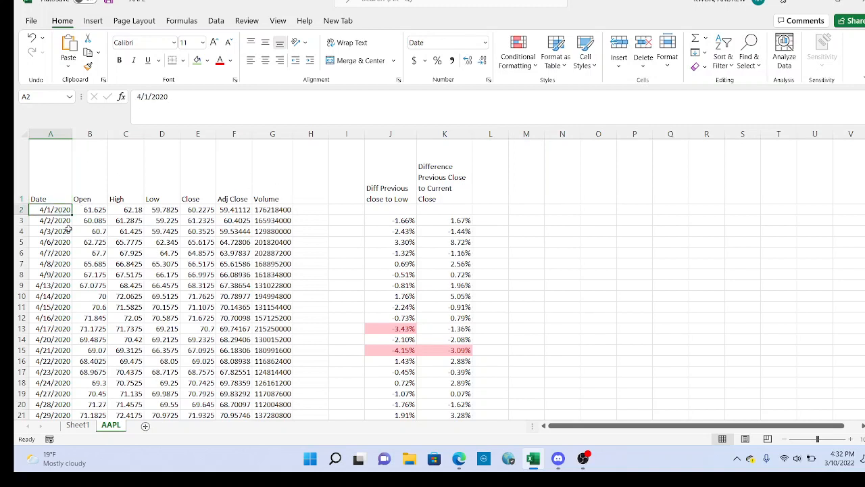
{"action": "left_click", "coordinate": [384, 191]}
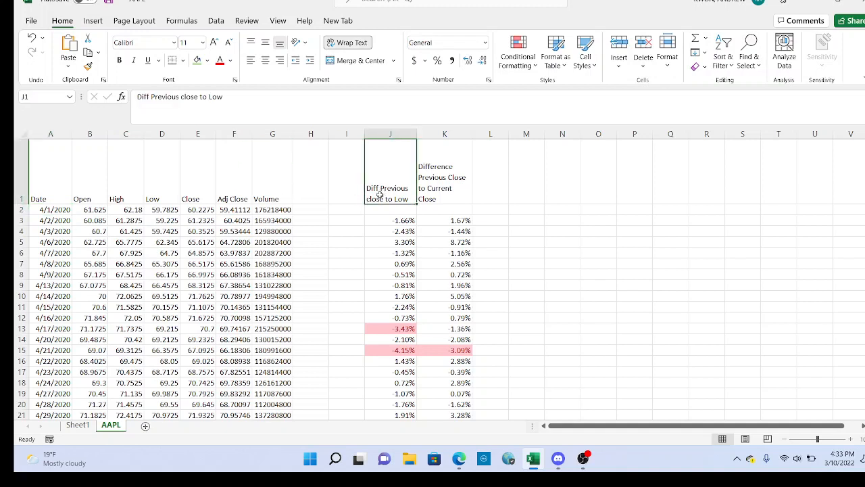
{"action": "left_click", "coordinate": [192, 211]}
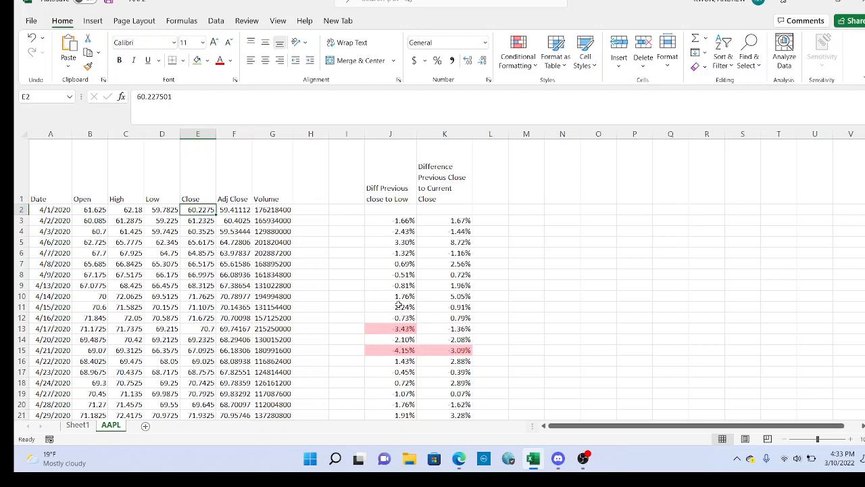
{"action": "scroll", "coordinate": [393, 218], "scroll_direction": "down", "scroll_amount": 1}
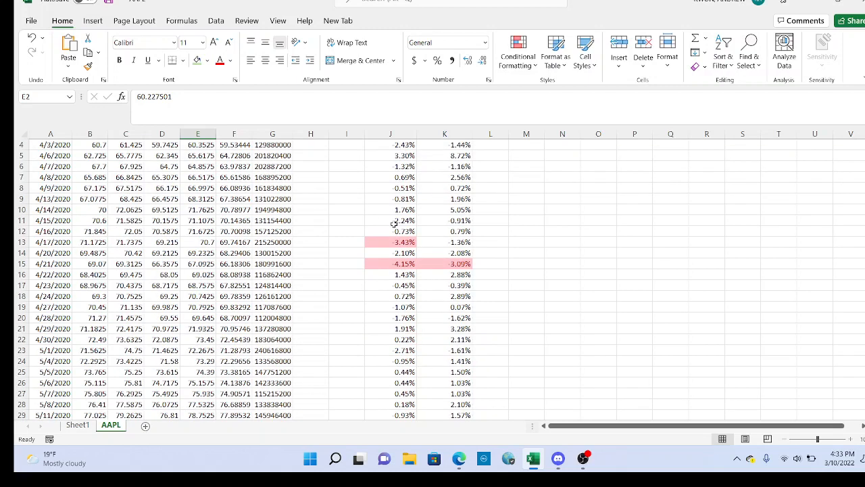
{"action": "scroll", "coordinate": [394, 223], "scroll_direction": "up", "scroll_amount": 1}
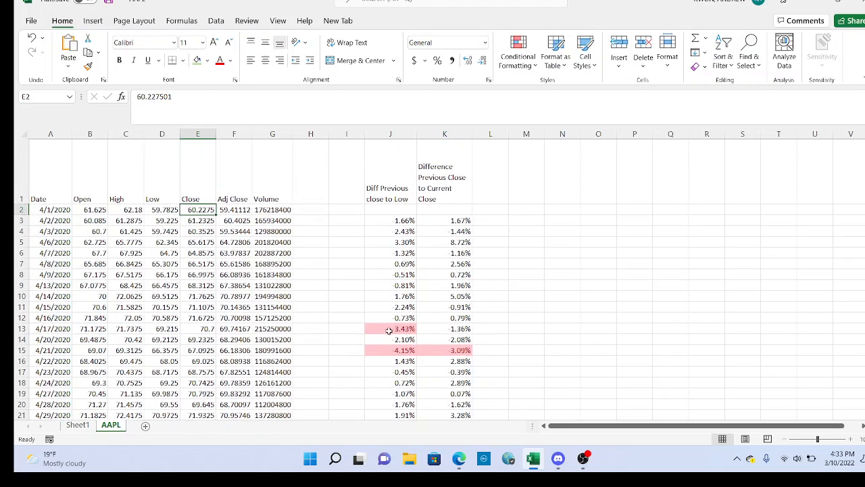
Examine the highlighted drops on 4/17/2020 and 4/21/2020, including the close-to-close change on 4/21 and the following day
{"action": "left_click", "coordinate": [388, 327]}
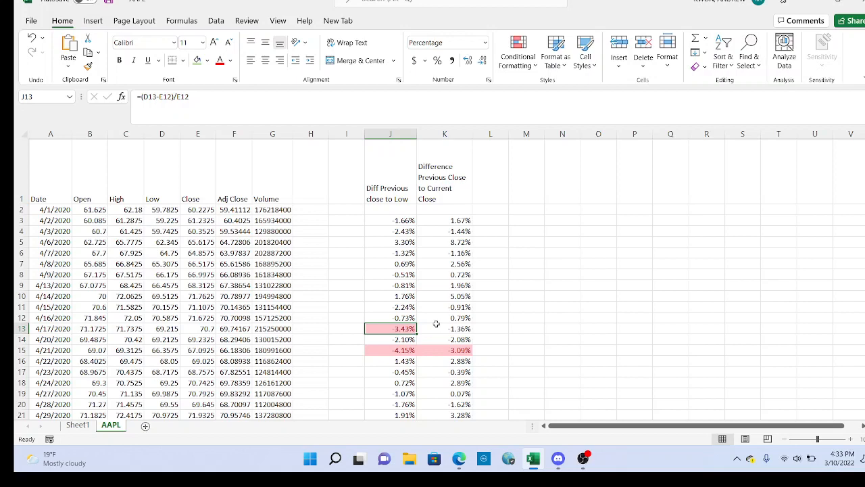
{"action": "scroll", "coordinate": [426, 331], "scroll_direction": "down", "scroll_amount": 1}
{"action": "left_click", "coordinate": [395, 264]}
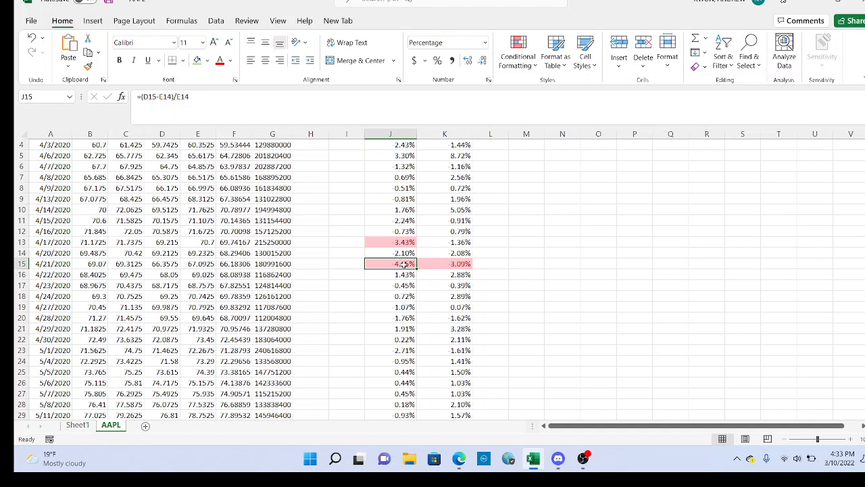
{"action": "left_click", "coordinate": [456, 264]}
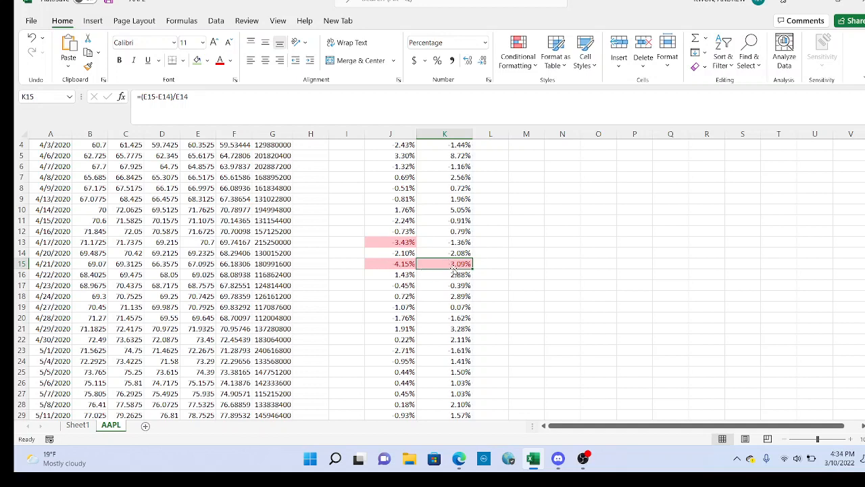
{"action": "key", "text": "ctrl+c"}
{"action": "left_click", "coordinate": [453, 274]}
{"action": "key", "text": "ctrl+v"}
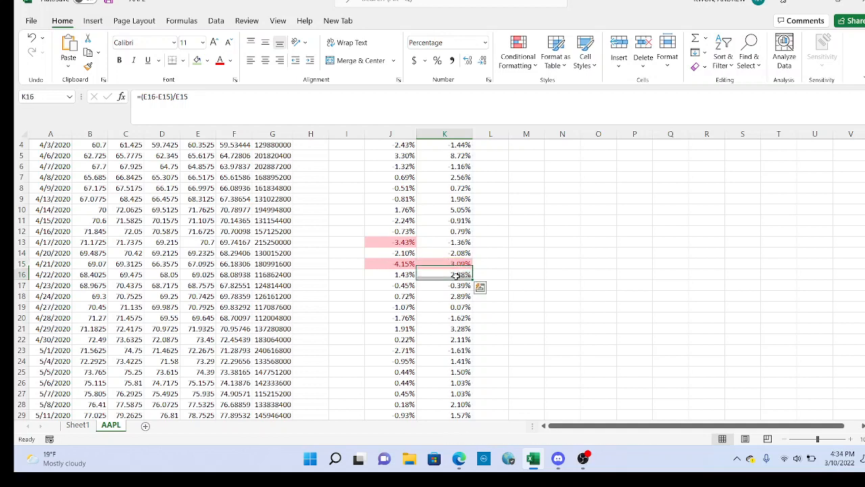
{"action": "key", "text": "Escape"}
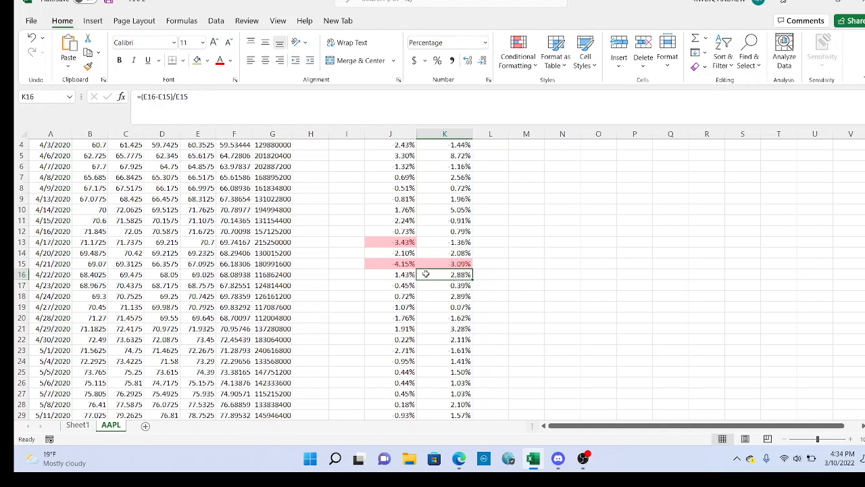
Find the highlighted 5/15/2020 row and inspect its previous-close-to-low difference
{"action": "scroll", "coordinate": [409, 274], "scroll_direction": "down", "scroll_amount": 3}
{"action": "scroll", "coordinate": [409, 271], "scroll_direction": "down", "scroll_amount": 3}
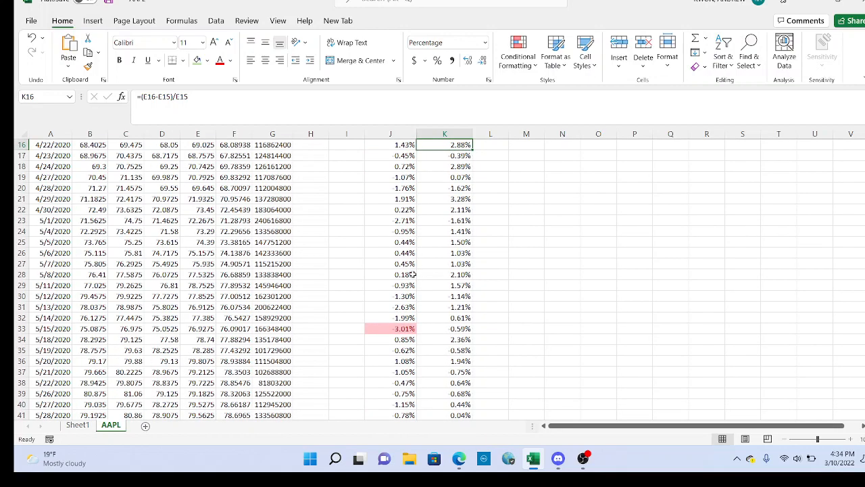
{"action": "left_click", "coordinate": [401, 264]}
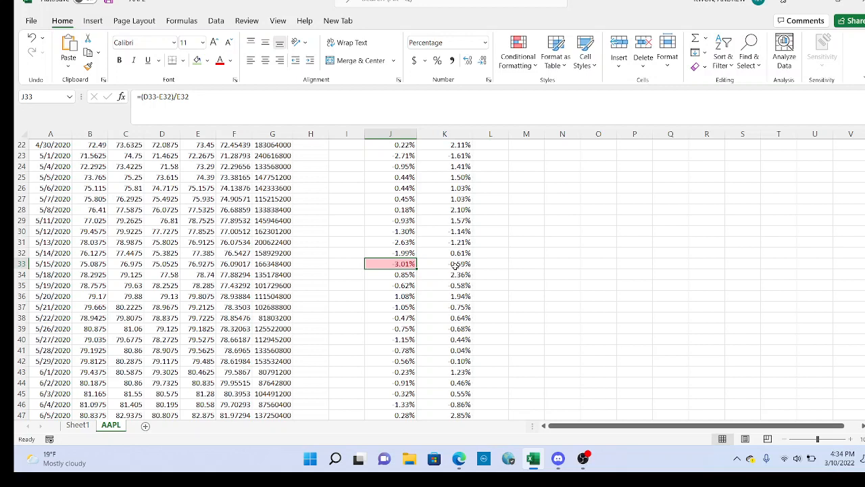
Inspect the highlighted 6/11/2020 drop and the close-to-close changes from 6/12 to 6/16/2020
{"action": "scroll", "coordinate": [423, 251], "scroll_direction": "down", "scroll_amount": 2}
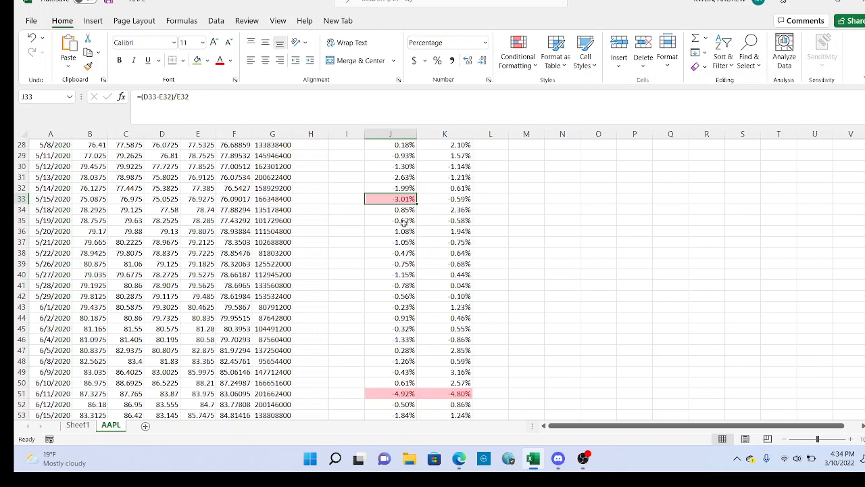
{"action": "scroll", "coordinate": [409, 237], "scroll_direction": "down", "scroll_amount": 4}
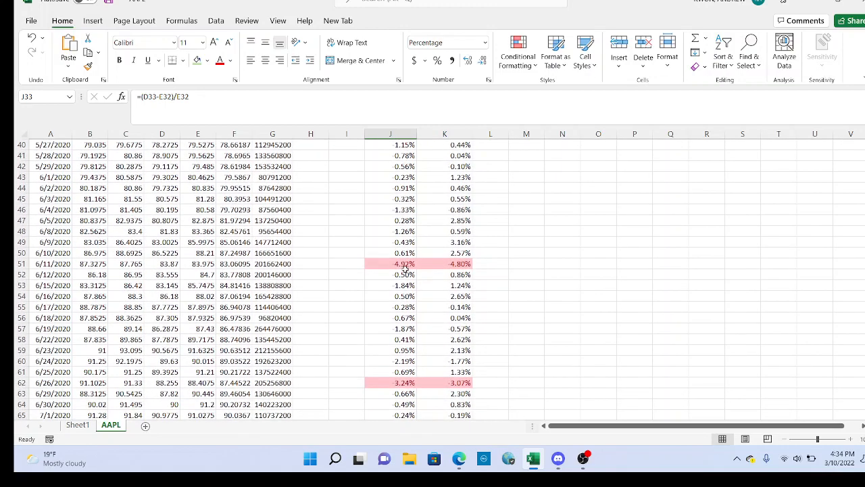
{"action": "left_click", "coordinate": [397, 264]}
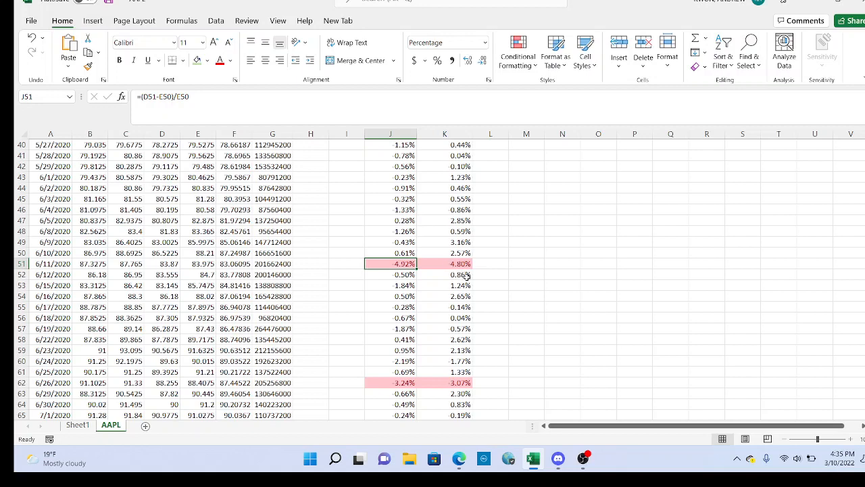
{"action": "left_click_drag", "start_coordinate": [464, 274], "coordinate": [466, 292]}
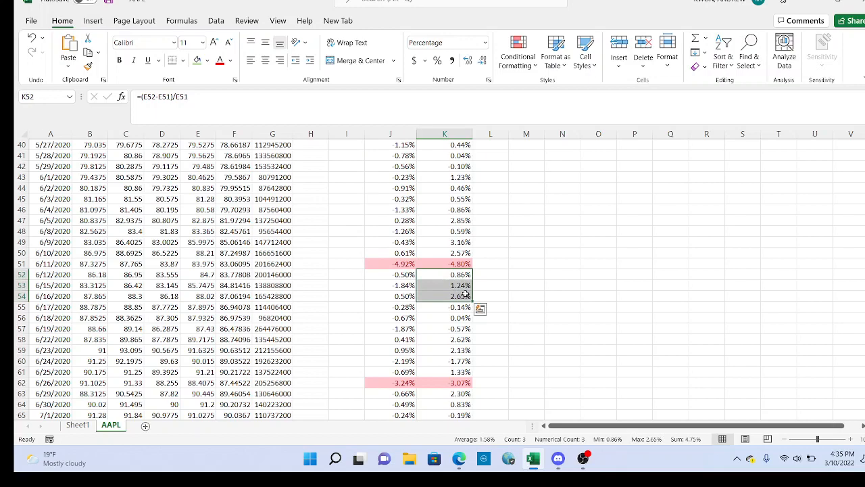
Inspect both highlighted differences for 6/26/2020 and the close-to-close changes on 6/29 and 6/30/2020
{"action": "scroll", "coordinate": [465, 274], "scroll_direction": "down", "scroll_amount": 3}
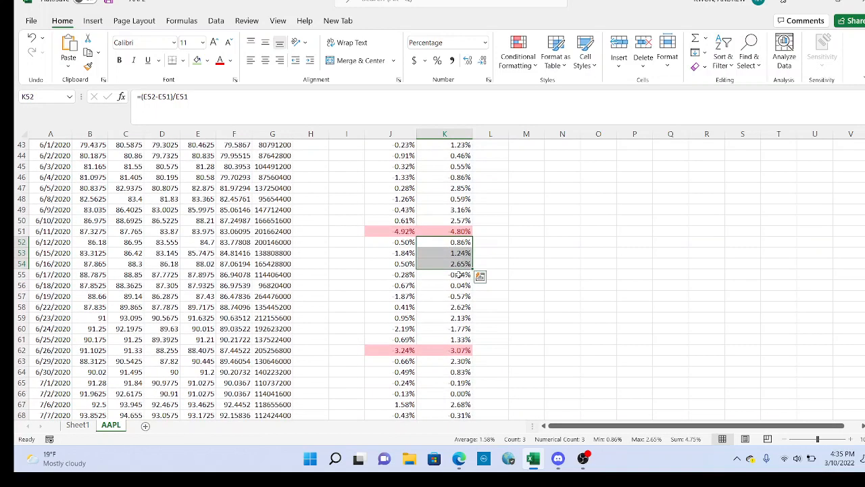
{"action": "scroll", "coordinate": [465, 262], "scroll_direction": "down", "scroll_amount": 1}
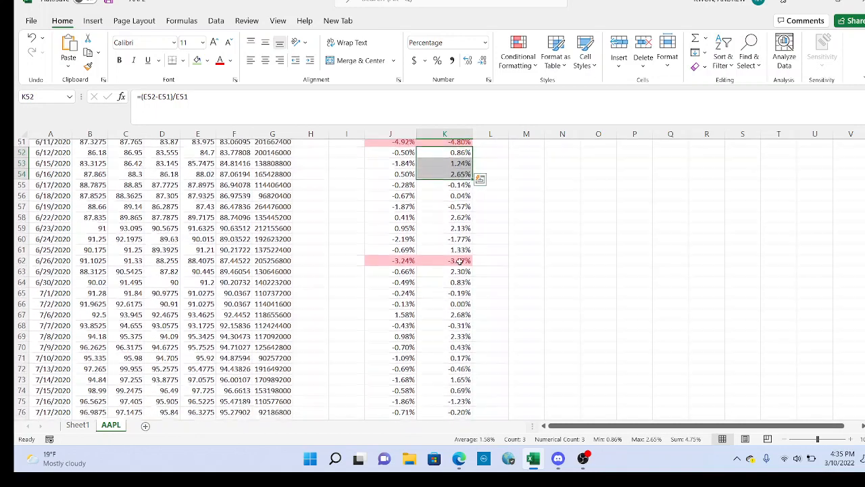
{"action": "left_click", "coordinate": [392, 252]}
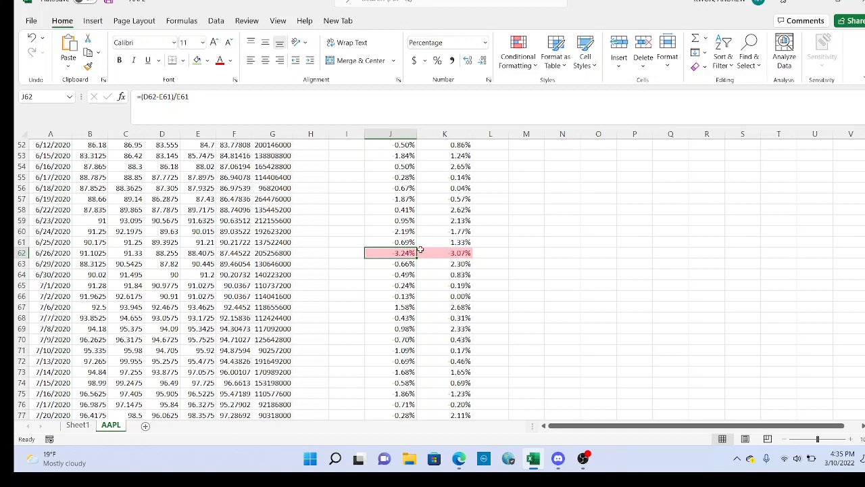
{"action": "left_click", "coordinate": [460, 253]}
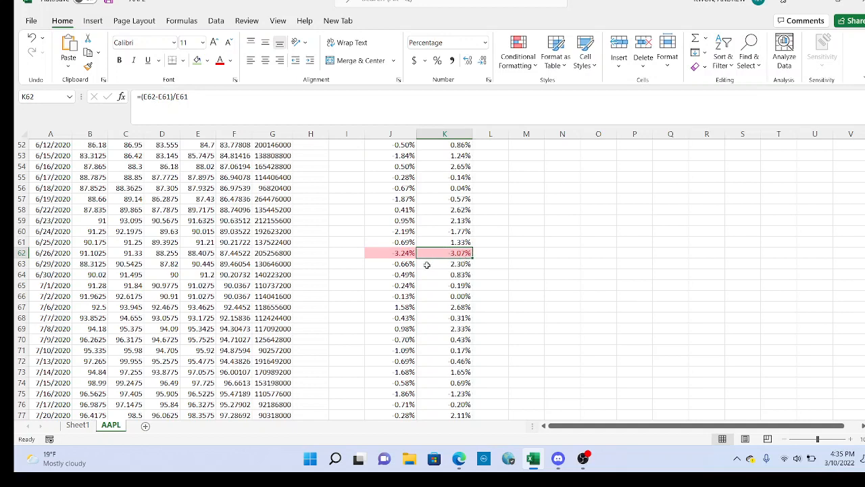
{"action": "left_click", "coordinate": [449, 263]}
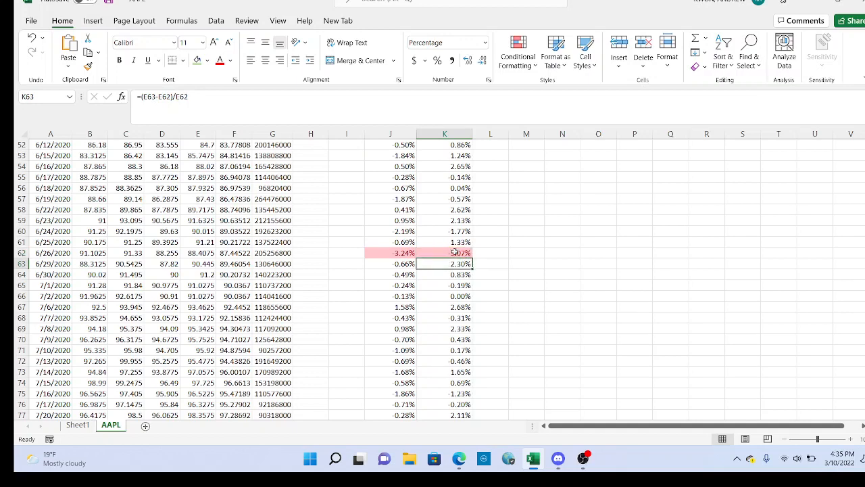
{"action": "left_click", "coordinate": [465, 275]}
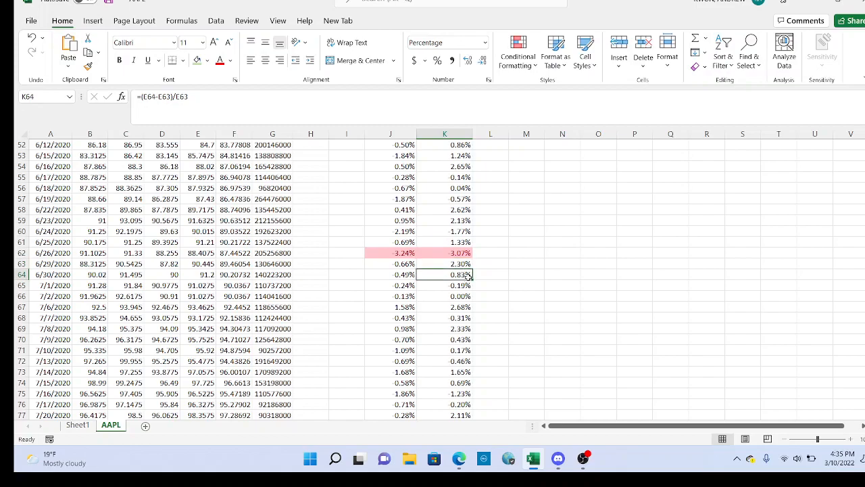
Examine the highlighted 7/23 and 7/24/2020 drops and compare their close-to-close changes with the one on 7/27/2020
{"action": "scroll", "coordinate": [457, 263], "scroll_direction": "down", "scroll_amount": 1}
{"action": "scroll", "coordinate": [457, 260], "scroll_direction": "down", "scroll_amount": 4}
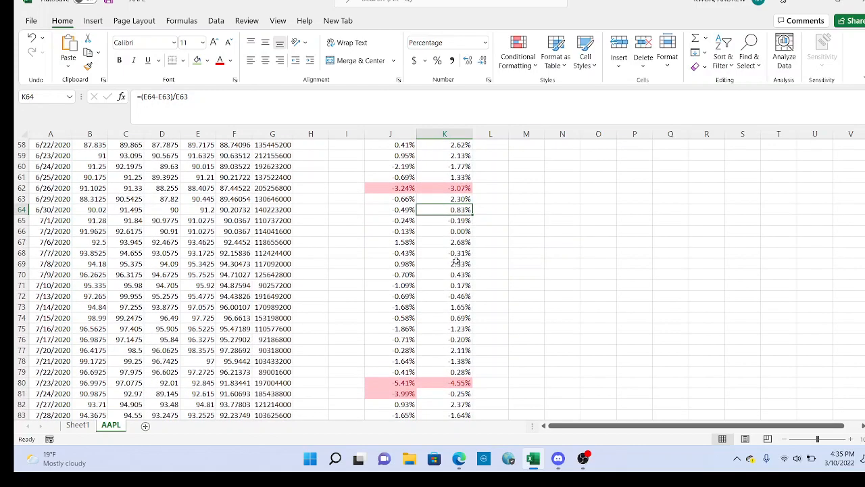
{"action": "scroll", "coordinate": [454, 257], "scroll_direction": "down", "scroll_amount": 2}
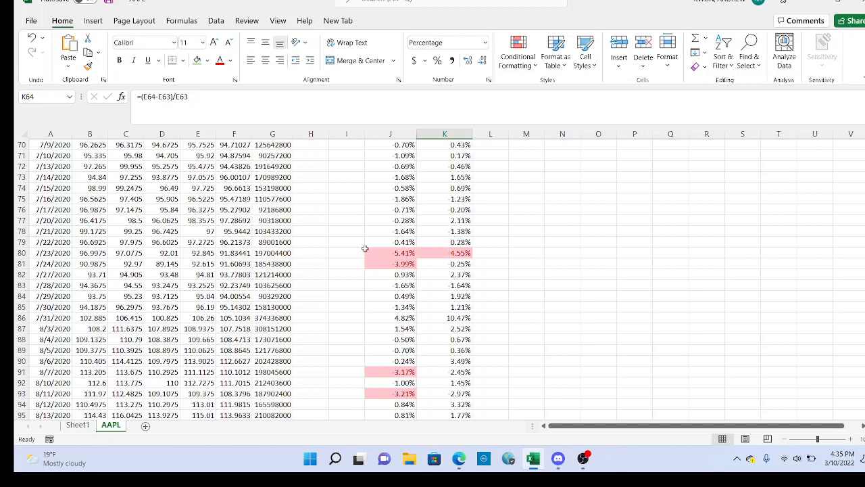
{"action": "left_click", "coordinate": [401, 254]}
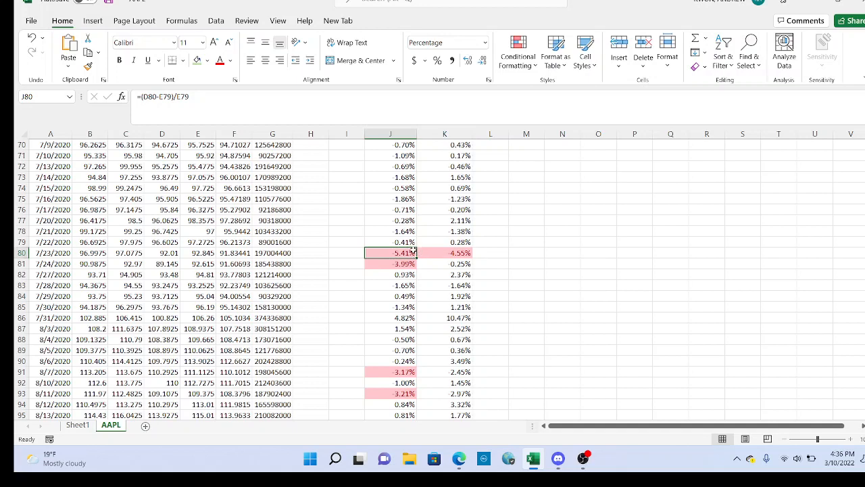
{"action": "left_click", "coordinate": [453, 254]}
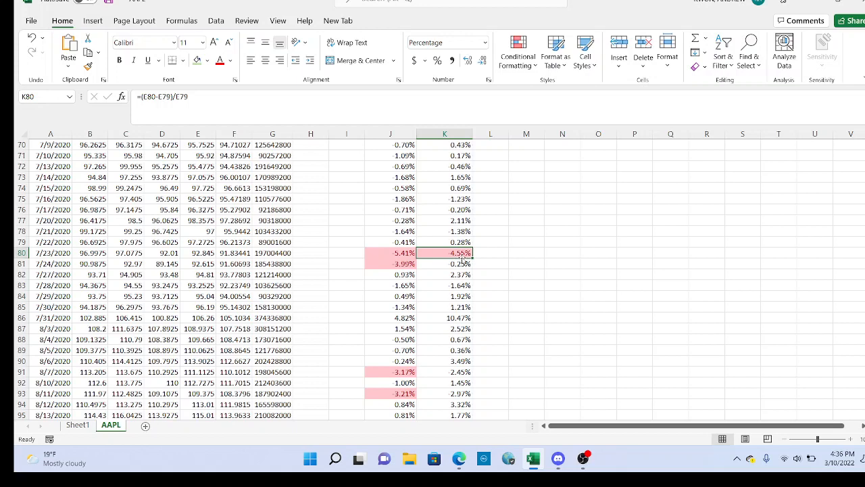
{"action": "left_click_drag", "start_coordinate": [462, 252], "coordinate": [463, 267]}
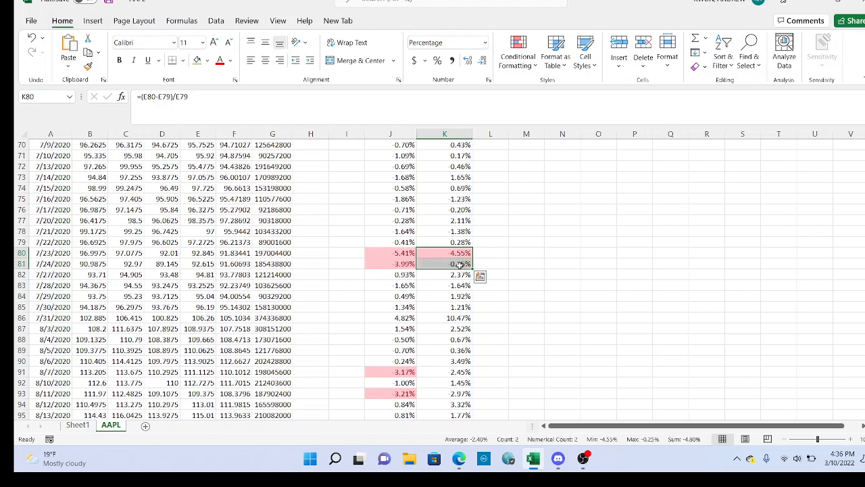
{"action": "left_click", "coordinate": [464, 265]}
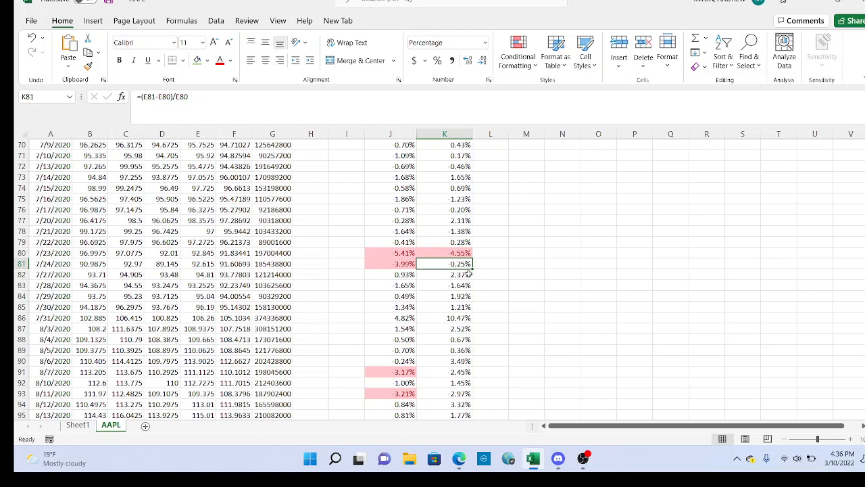
{"action": "scroll", "coordinate": [469, 275], "scroll_direction": "down", "scroll_amount": 1}
{"action": "left_click", "coordinate": [462, 244]}
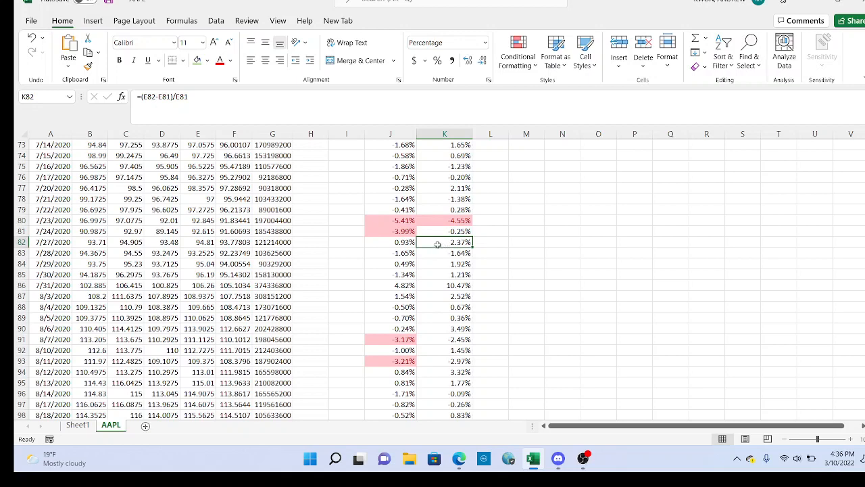
{"action": "left_click", "coordinate": [461, 220]}
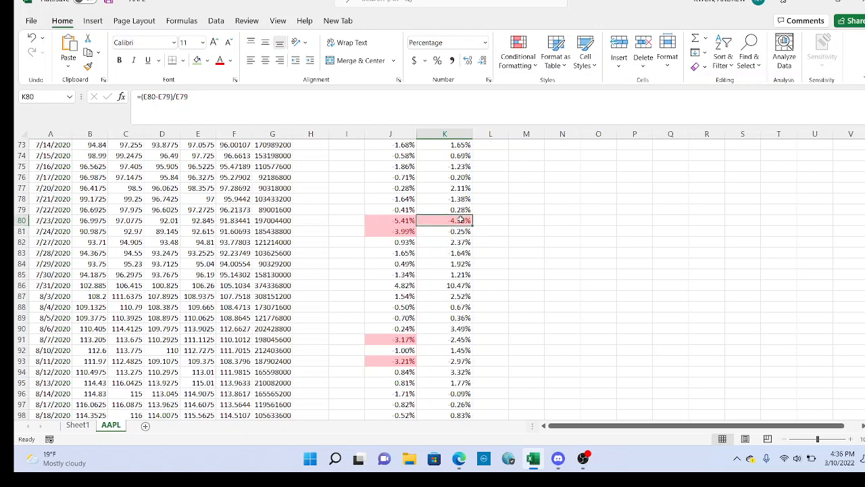
{"action": "left_click_drag", "start_coordinate": [460, 221], "coordinate": [459, 232]}
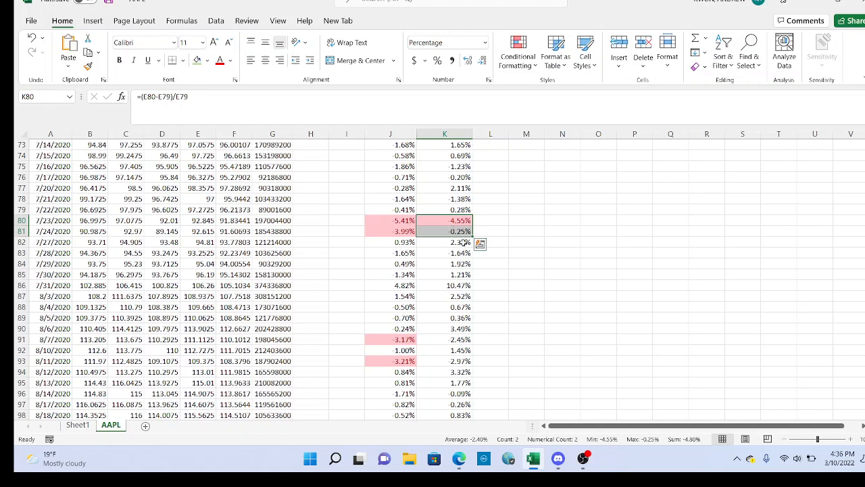
{"action": "left_click", "coordinate": [463, 242]}
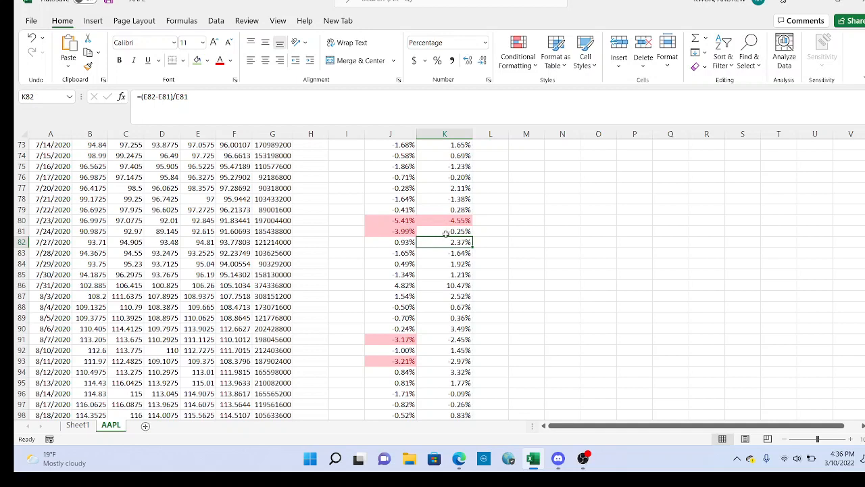
Inspect the close-to-close changes for 7/28 and 7/31/2020 that follow the highlighted July drops
{"action": "scroll", "coordinate": [446, 234], "scroll_direction": "down", "scroll_amount": 1}
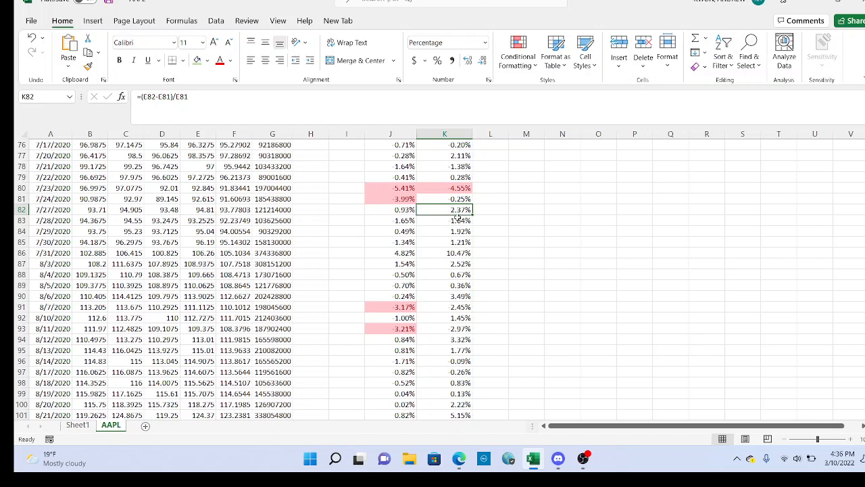
{"action": "left_click_drag", "start_coordinate": [472, 215], "coordinate": [459, 225]}
{"action": "left_click", "coordinate": [458, 223]}
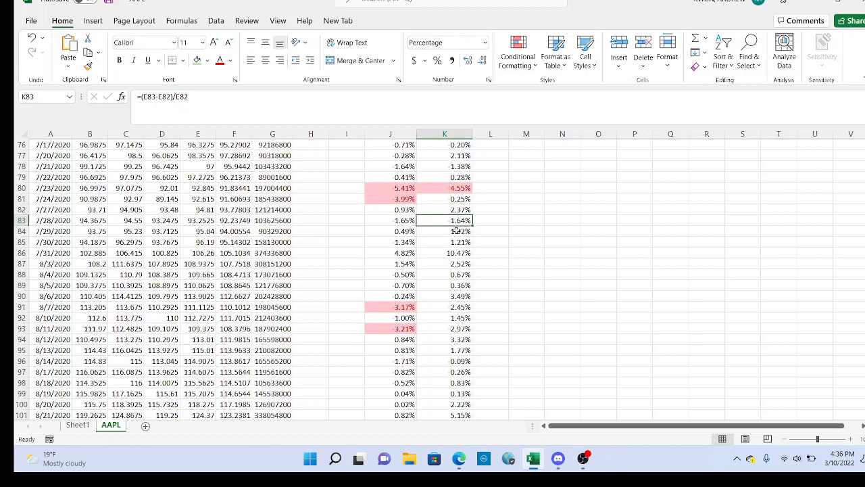
{"action": "left_click_drag", "start_coordinate": [466, 231], "coordinate": [465, 252]}
{"action": "left_click", "coordinate": [462, 252]}
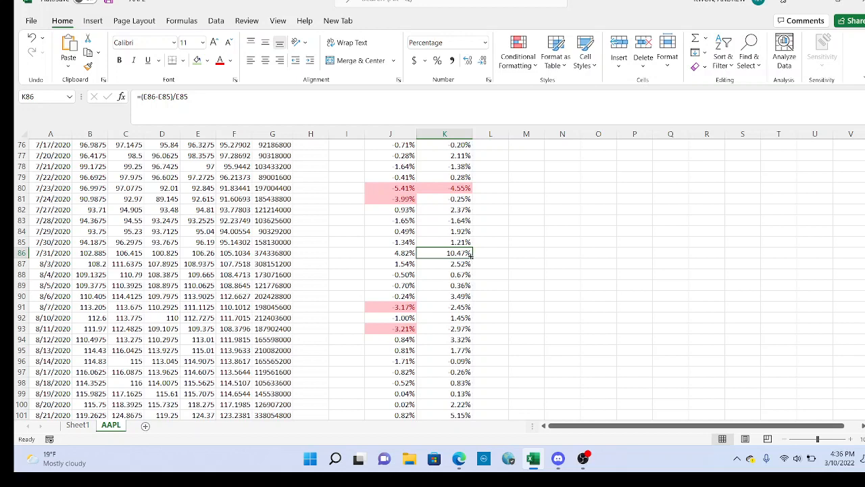
Inspect the highlighted 8/7/2020 drop, its close-to-close change and the one on 8/10/2020
{"action": "scroll", "coordinate": [472, 255], "scroll_direction": "down", "scroll_amount": 1}
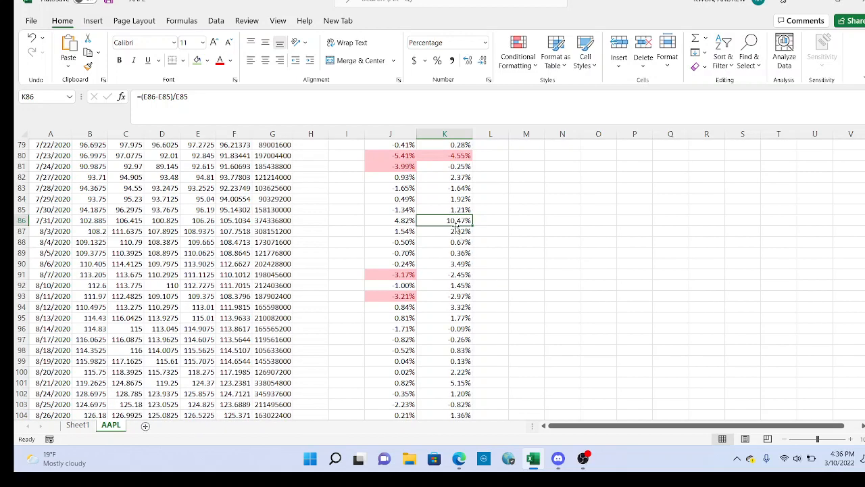
{"action": "scroll", "coordinate": [457, 221], "scroll_direction": "down", "scroll_amount": 1}
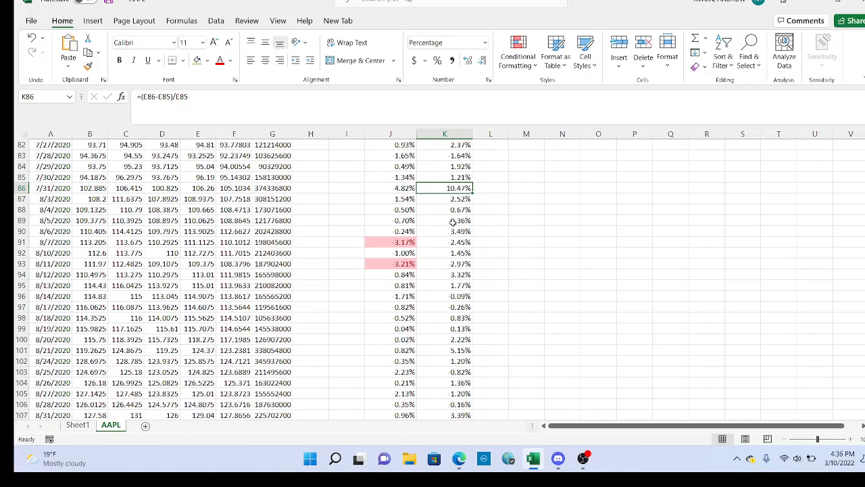
{"action": "left_click", "coordinate": [404, 242]}
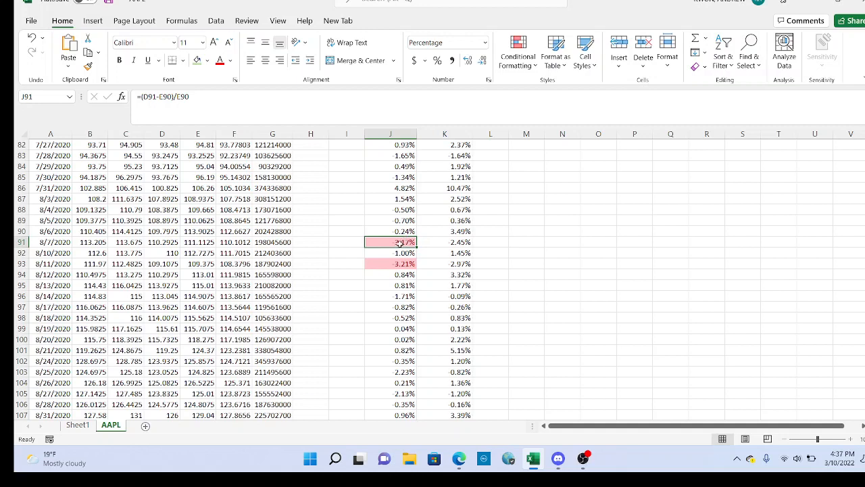
{"action": "left_click", "coordinate": [441, 242]}
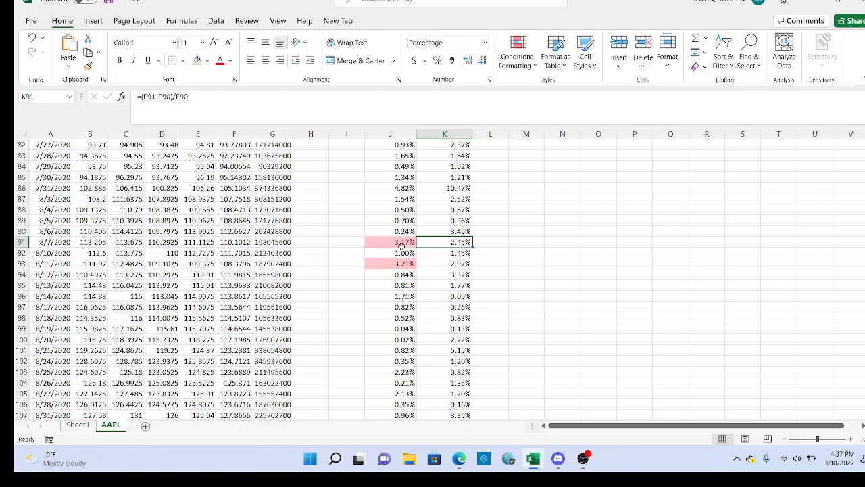
{"action": "left_click", "coordinate": [462, 253]}
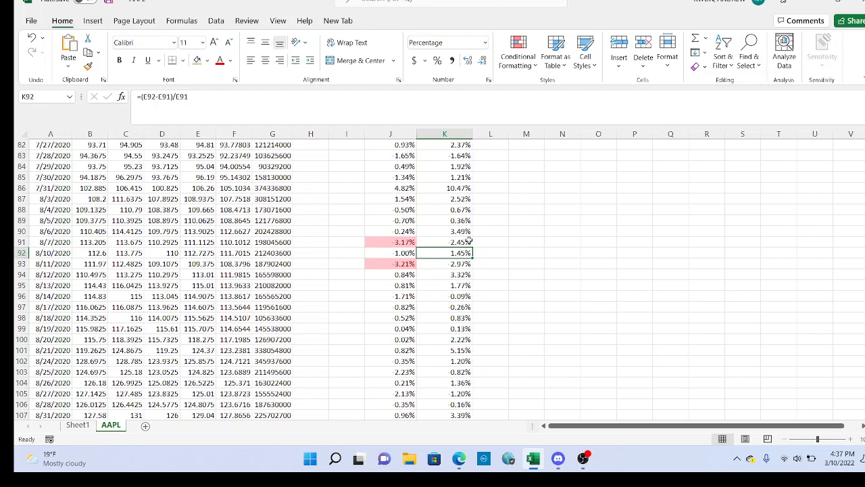
Examine the highlighted 8/11/2020 drop and select the close-to-close changes from 8/11 to 8/13/2020 for comparison
{"action": "scroll", "coordinate": [446, 253], "scroll_direction": "down", "scroll_amount": 1}
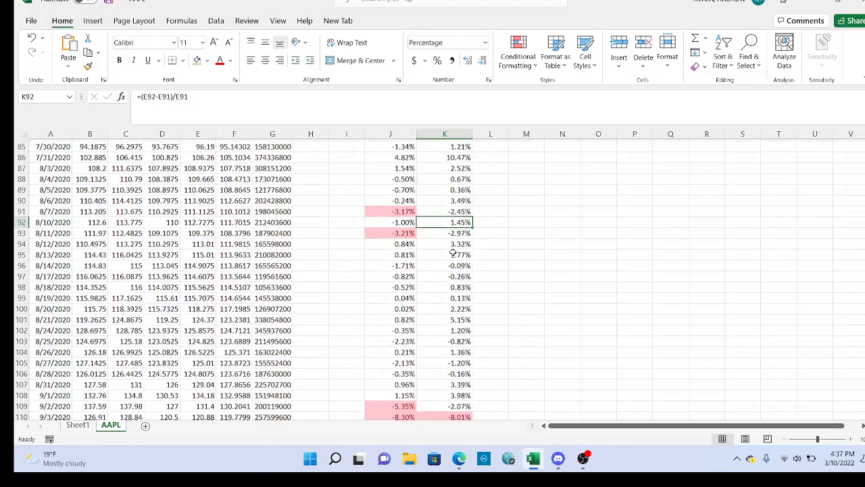
{"action": "left_click", "coordinate": [400, 234]}
{"action": "scroll", "coordinate": [400, 233], "scroll_direction": "down", "scroll_amount": 1}
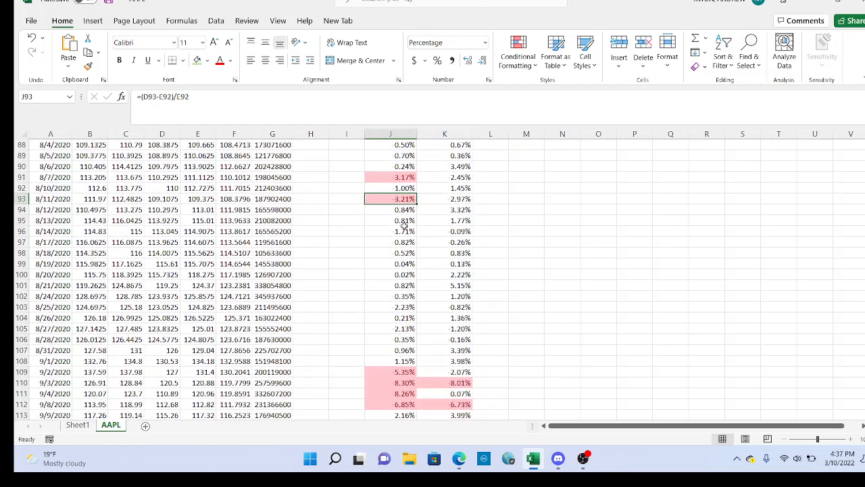
{"action": "left_click", "coordinate": [449, 202]}
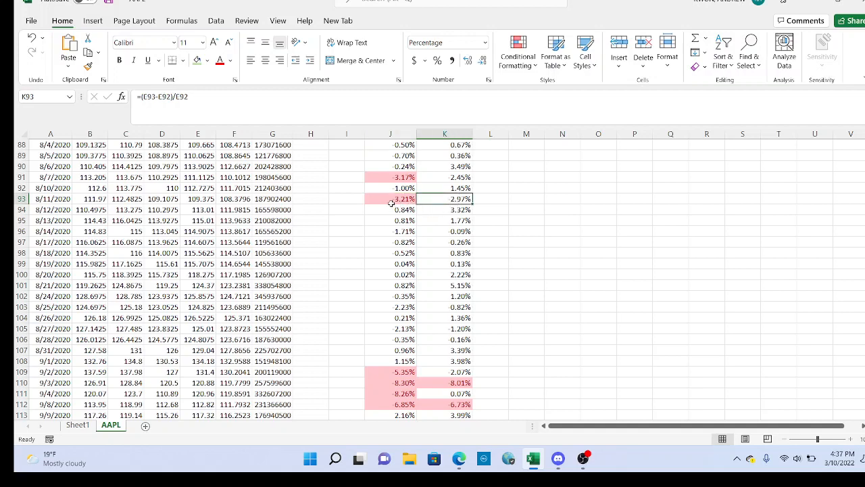
{"action": "left_click", "coordinate": [444, 210]}
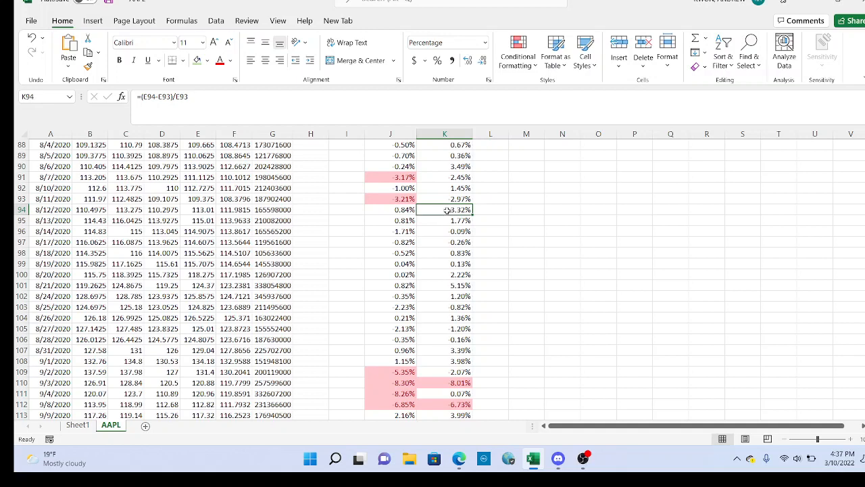
{"action": "left_click_drag", "start_coordinate": [447, 210], "coordinate": [446, 220]}
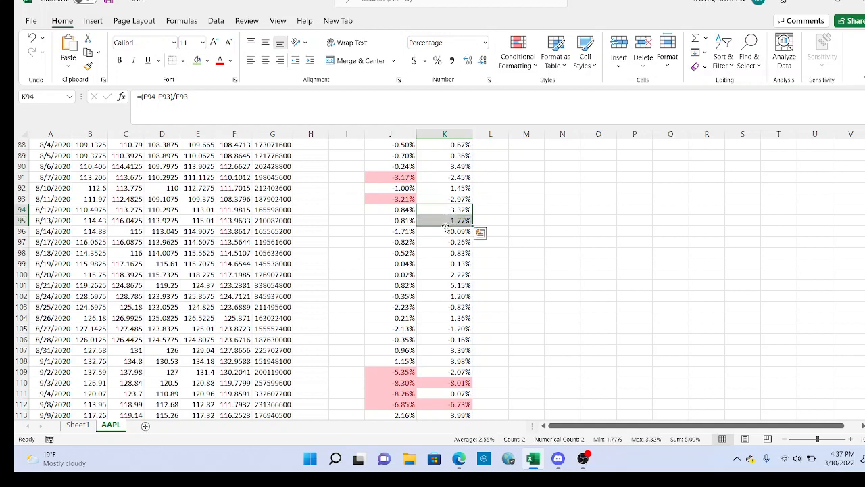
{"action": "left_click_drag", "start_coordinate": [446, 197], "coordinate": [447, 217]}
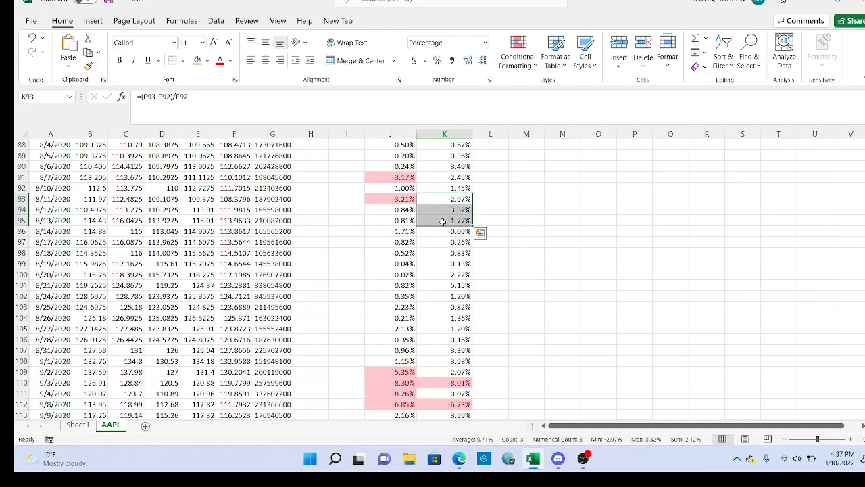
Select both difference columns for the cluster of highlighted drops from 9/2 to 9/23/2020
{"action": "scroll", "coordinate": [443, 216], "scroll_direction": "down", "scroll_amount": 2}
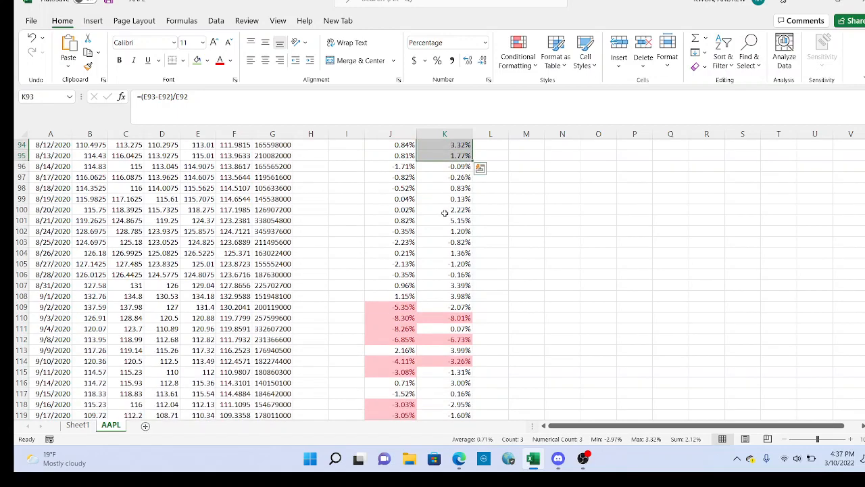
{"action": "scroll", "coordinate": [444, 213], "scroll_direction": "down", "scroll_amount": 2}
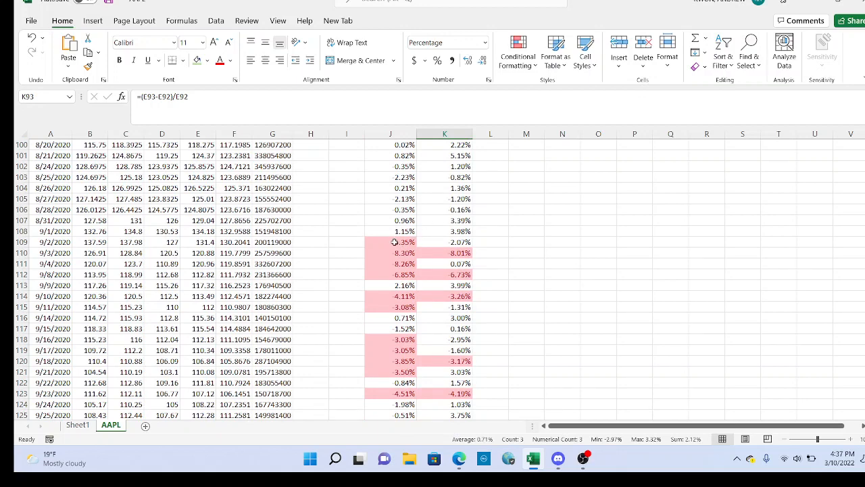
{"action": "left_click_drag", "start_coordinate": [396, 242], "coordinate": [446, 391]}
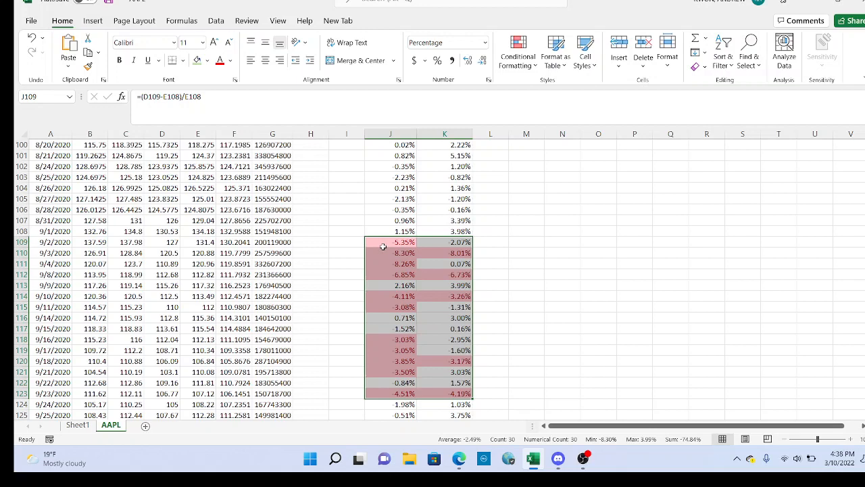
Review the close-to-close gains before the September drops, on 7/31, 8/20, 8/21, 8/31 and 9/1/2020
{"action": "scroll", "coordinate": [380, 245], "scroll_direction": "up", "scroll_amount": 2}
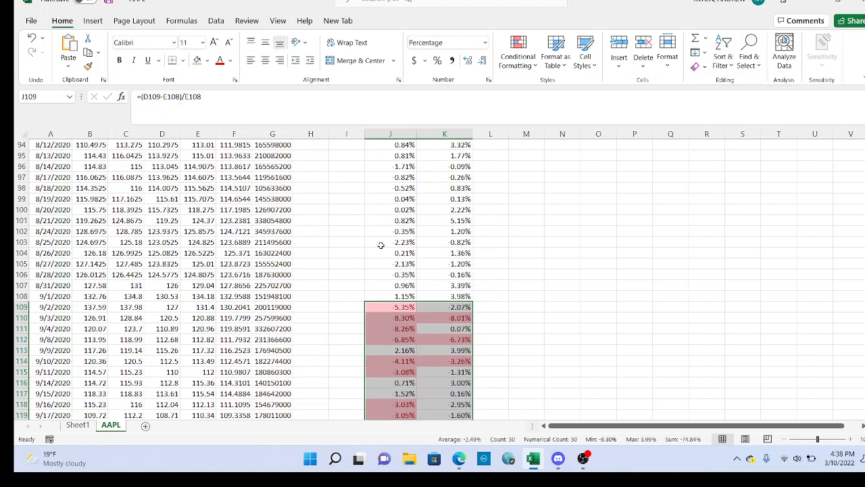
{"action": "scroll", "coordinate": [380, 245], "scroll_direction": "up", "scroll_amount": 4}
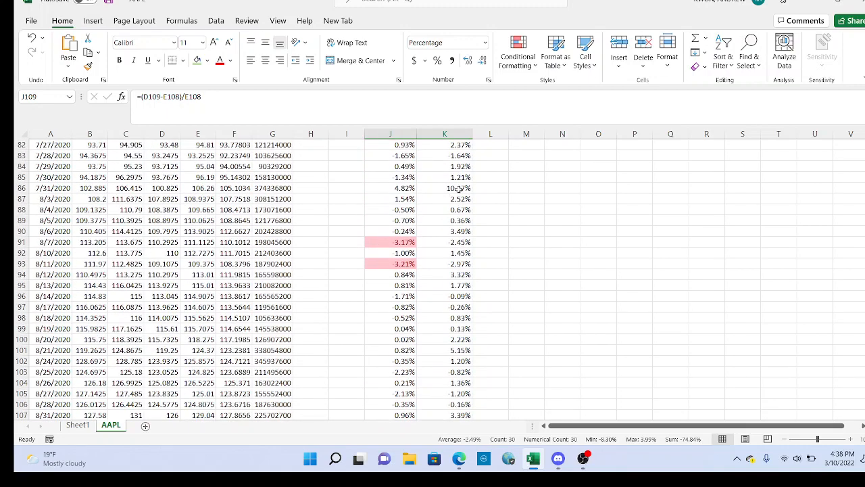
{"action": "left_click", "coordinate": [457, 188]}
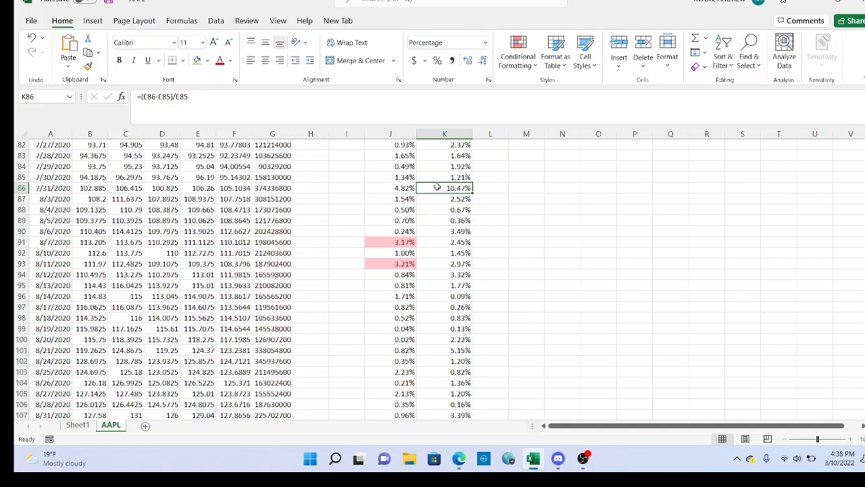
{"action": "scroll", "coordinate": [453, 200], "scroll_direction": "down", "scroll_amount": 1}
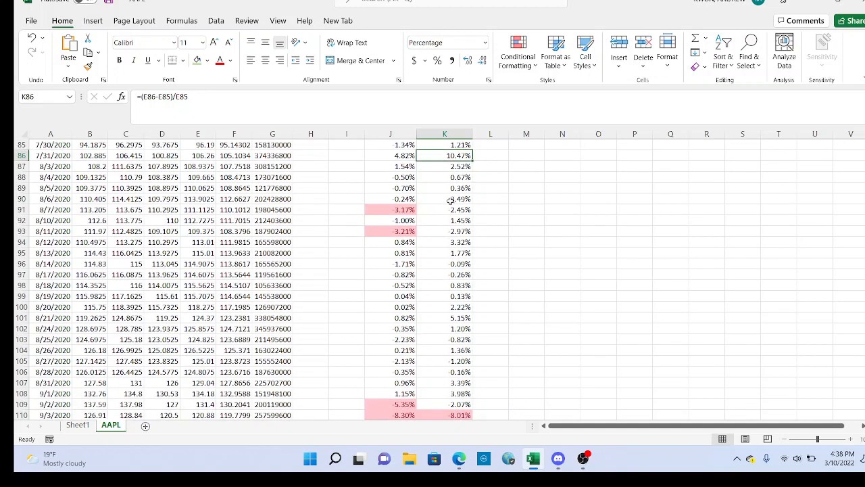
{"action": "scroll", "coordinate": [450, 201], "scroll_direction": "down", "scroll_amount": 3}
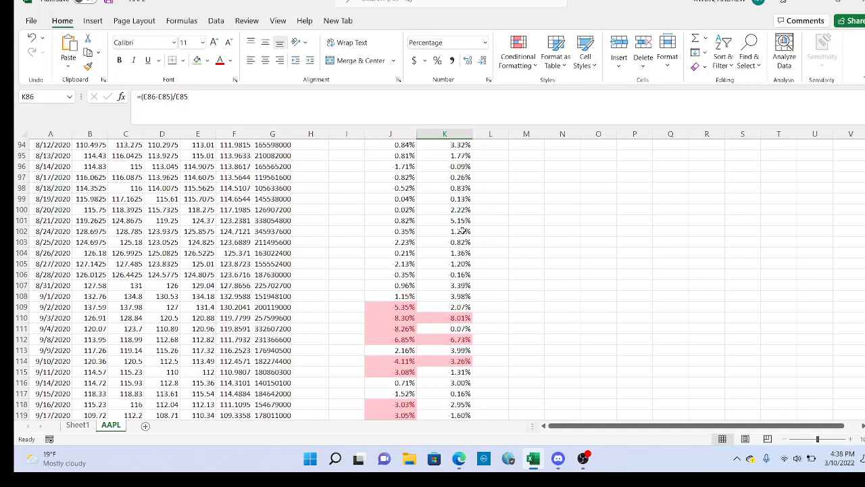
{"action": "left_click", "coordinate": [462, 221]}
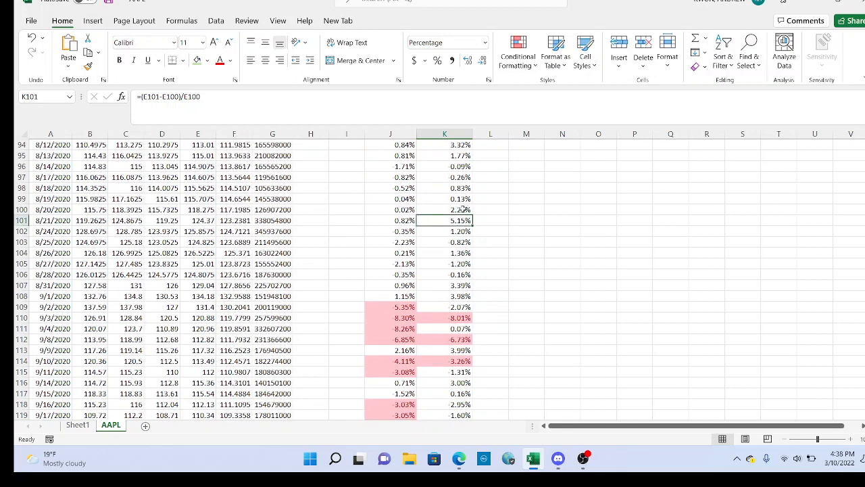
{"action": "left_click", "coordinate": [462, 209]}
{"action": "left_click", "coordinate": [466, 285]}
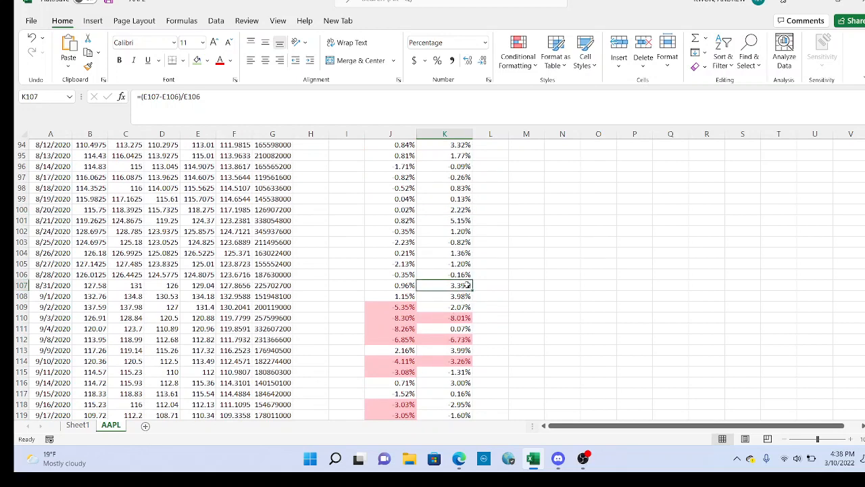
{"action": "left_click", "coordinate": [465, 298]}
Select the close-to-close changes from 9/1 to 9/23/2020 and look over the rows that follow
{"action": "scroll", "coordinate": [472, 284], "scroll_direction": "down", "scroll_amount": 1}
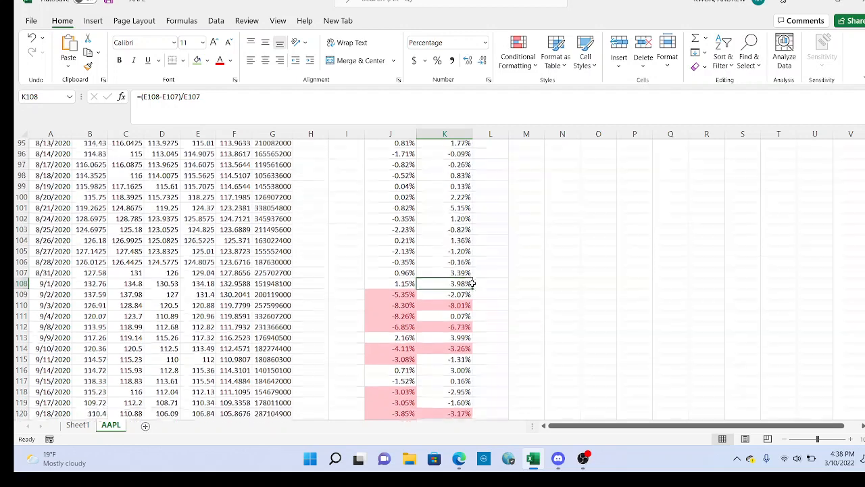
{"action": "scroll", "coordinate": [472, 284], "scroll_direction": "down", "scroll_amount": 2}
{"action": "left_click_drag", "start_coordinate": [464, 231], "coordinate": [464, 396]}
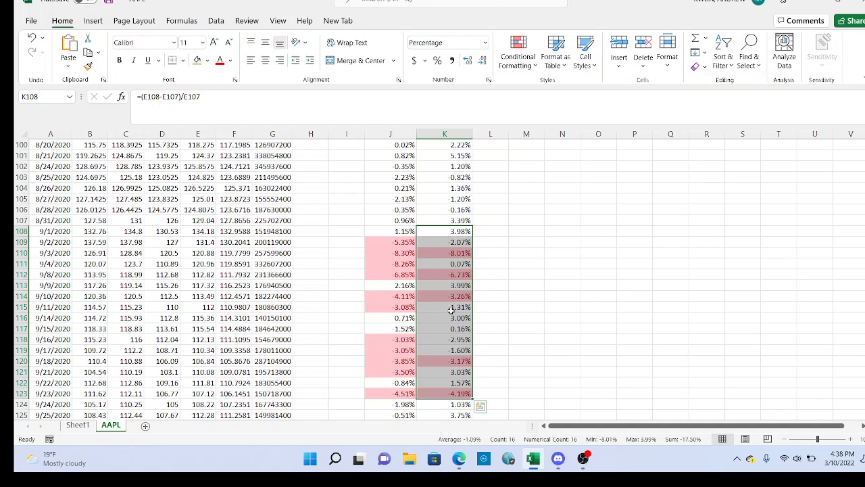
{"action": "scroll", "coordinate": [451, 306], "scroll_direction": "down", "scroll_amount": 3}
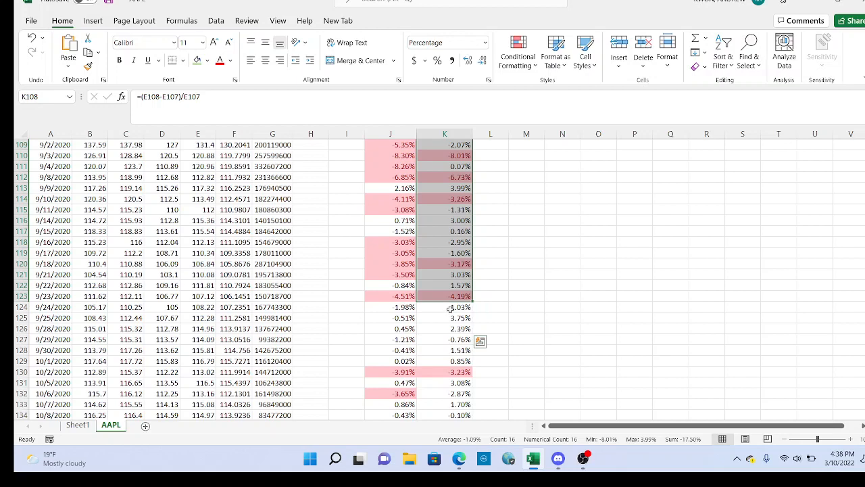
Check the 8/31/2020 change and select the close-to-close changes from 9/1 back to 7/31/2020
{"action": "scroll", "coordinate": [449, 310], "scroll_direction": "up", "scroll_amount": 7}
{"action": "left_click", "coordinate": [449, 350]}
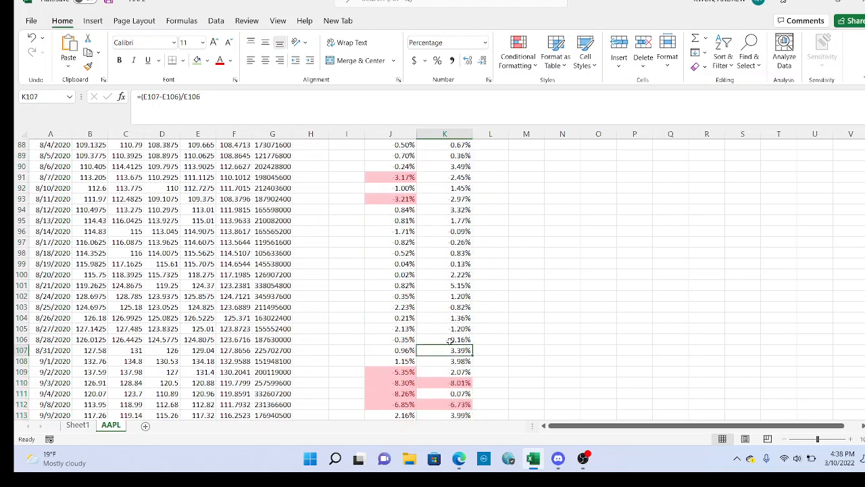
{"action": "scroll", "coordinate": [454, 338], "scroll_direction": "up", "scroll_amount": 1}
{"action": "left_click_drag", "start_coordinate": [457, 395], "coordinate": [462, 156]}
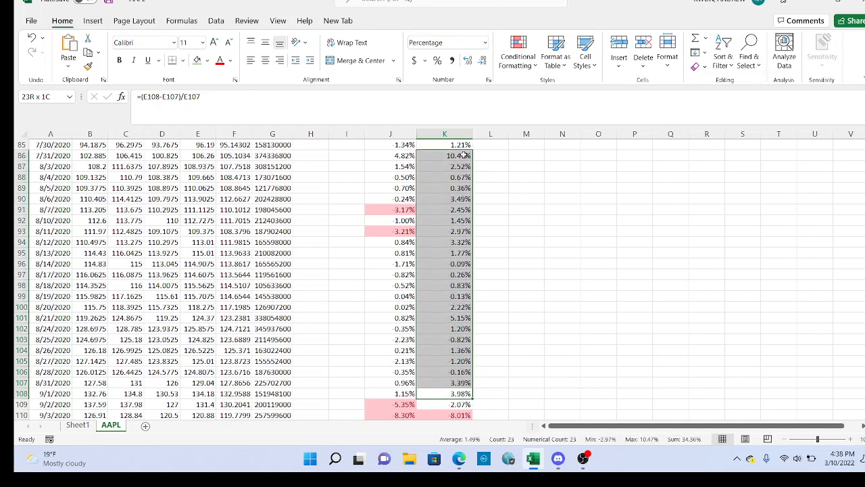
Inspect the 7/31/2020 close-to-close change and select it together with the 8/3/2020 one
{"action": "left_click", "coordinate": [462, 156]}
{"action": "scroll", "coordinate": [441, 274], "scroll_direction": "up", "scroll_amount": 2}
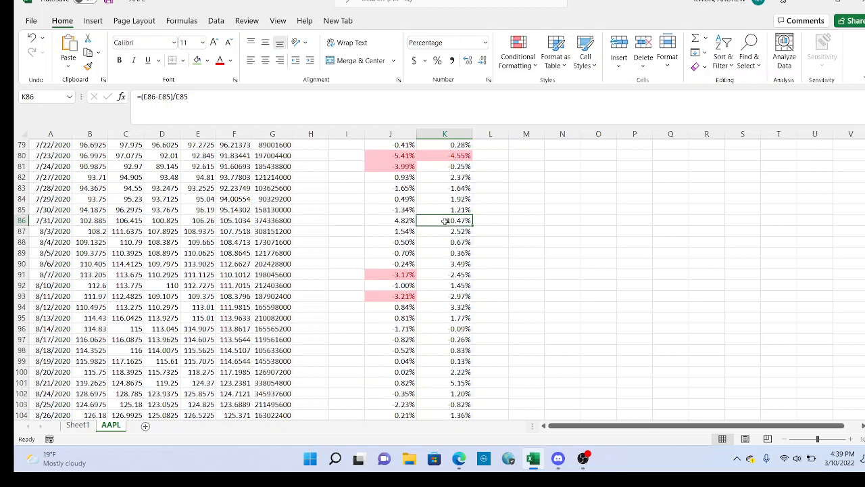
{"action": "left_click_drag", "start_coordinate": [449, 221], "coordinate": [450, 234]}
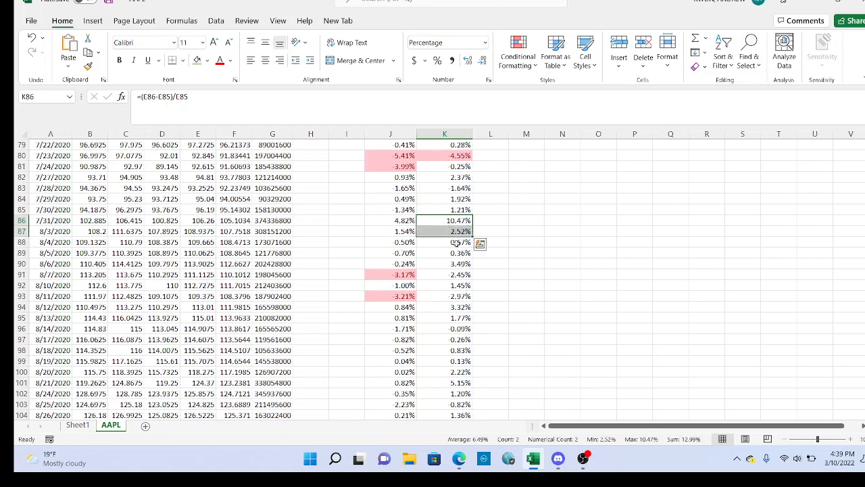
Select together the close-to-close changes for 7/31, 8/3, 8/21, 8/31 and 9/1/2020
{"action": "scroll", "coordinate": [434, 284], "scroll_direction": "down", "scroll_amount": 2}
{"action": "scroll", "coordinate": [435, 284], "scroll_direction": "down", "scroll_amount": 2}
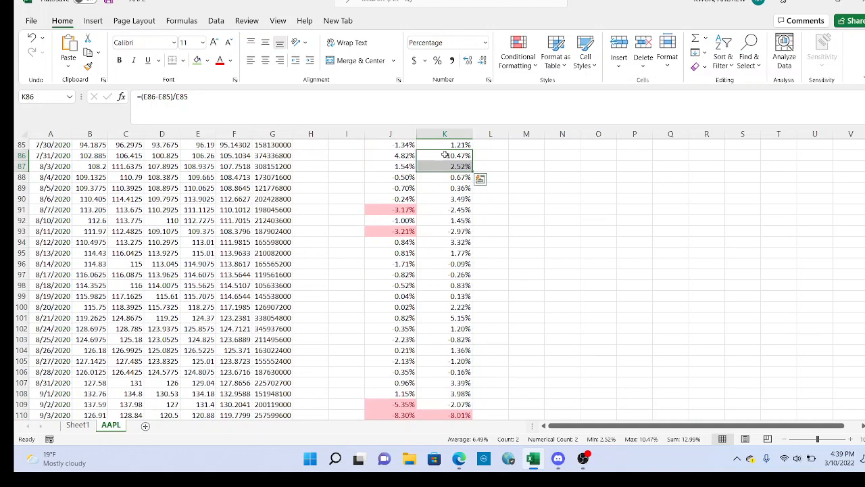
{"action": "left_click", "coordinate": [445, 155]}
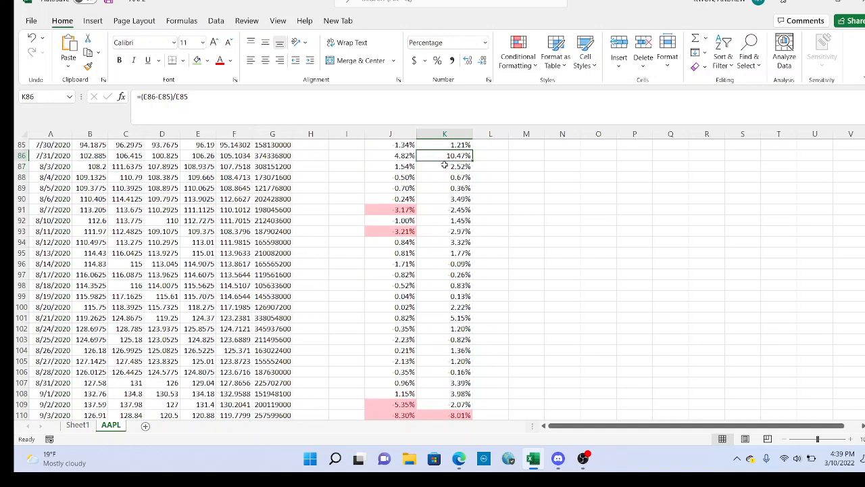
{"action": "left_click", "coordinate": [445, 165], "text": "ctrl"}
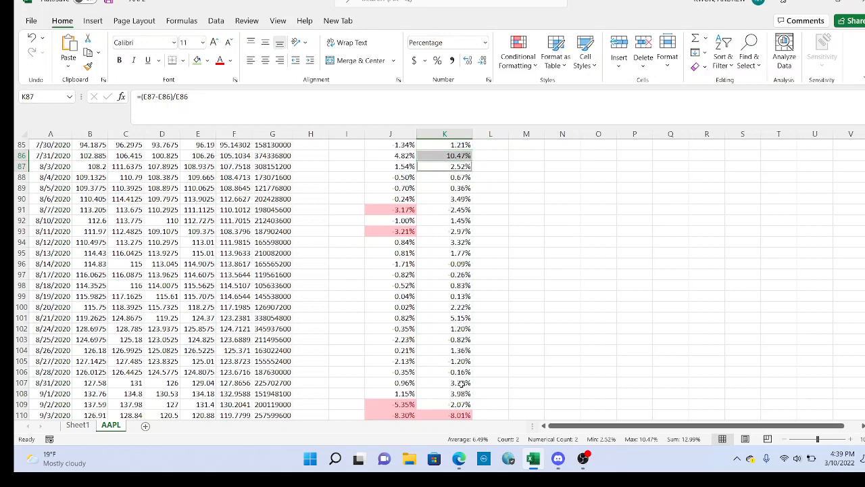
{"action": "left_click", "coordinate": [461, 317], "text": "ctrl"}
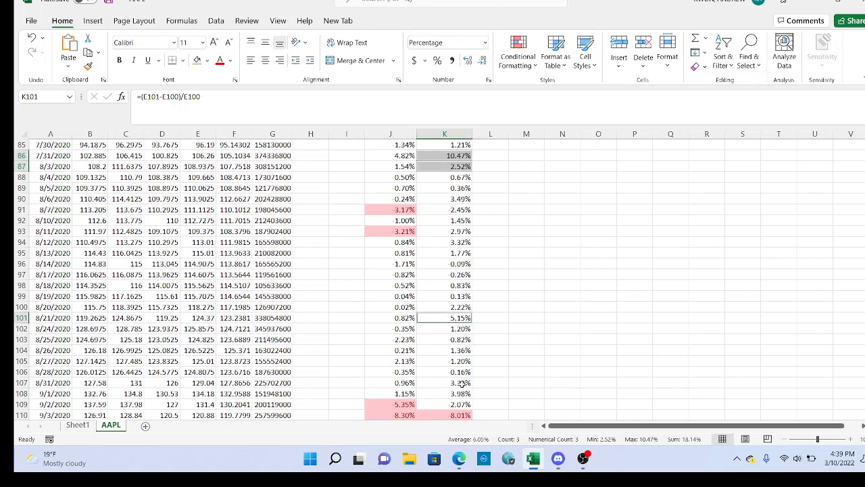
{"action": "left_click", "coordinate": [462, 383], "text": "ctrl"}
{"action": "left_click", "coordinate": [461, 395], "text": "ctrl"}
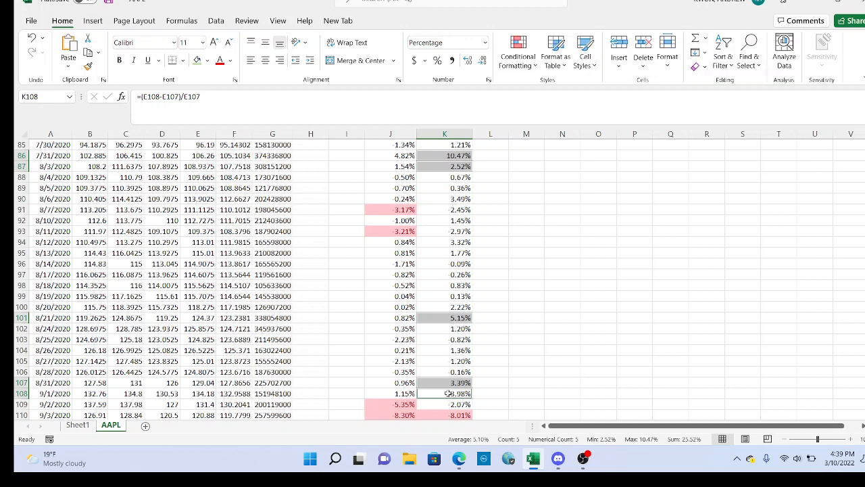
Look past the September drops and inspect the close-to-low changes on 10/1 and 10/2/2020 and the close-to-close changes on 10/2 and 10/5
{"action": "scroll", "coordinate": [452, 385], "scroll_direction": "down", "scroll_amount": 1}
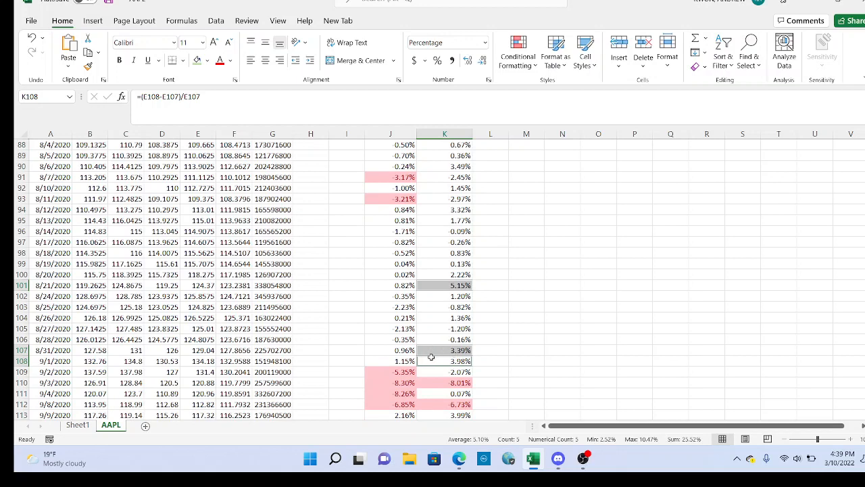
{"action": "scroll", "coordinate": [426, 352], "scroll_direction": "down", "scroll_amount": 1}
{"action": "scroll", "coordinate": [409, 331], "scroll_direction": "down", "scroll_amount": 1}
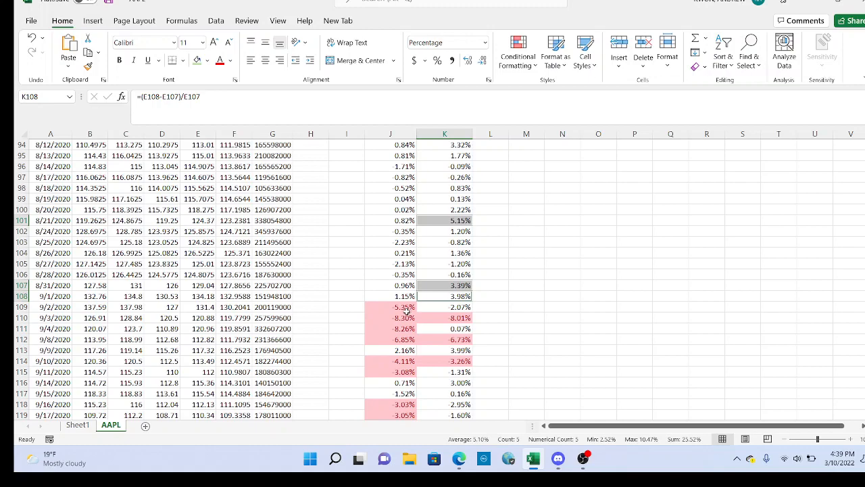
{"action": "scroll", "coordinate": [406, 308], "scroll_direction": "up", "scroll_amount": 4}
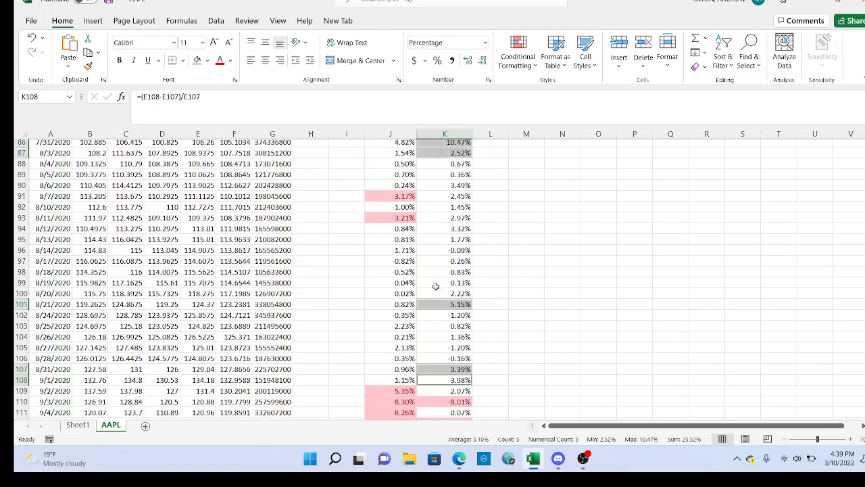
{"action": "scroll", "coordinate": [442, 284], "scroll_direction": "down", "scroll_amount": 11}
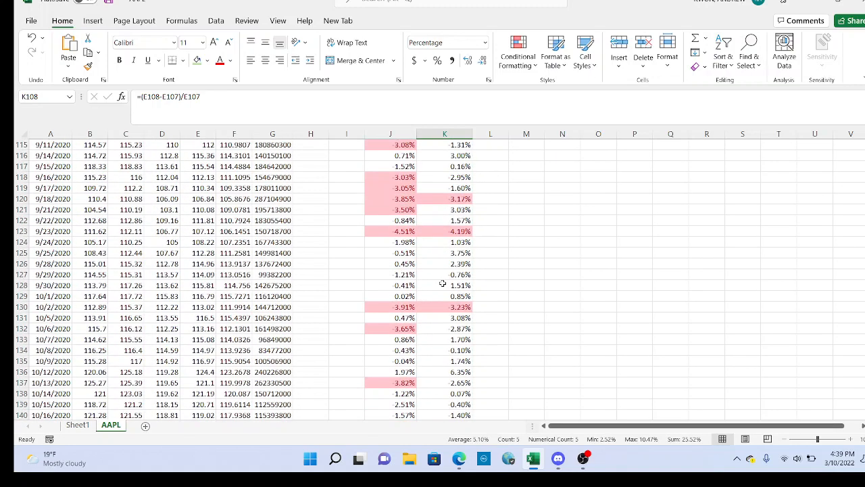
{"action": "left_click", "coordinate": [400, 296]}
{"action": "scroll", "coordinate": [397, 298], "scroll_direction": "down", "scroll_amount": 1}
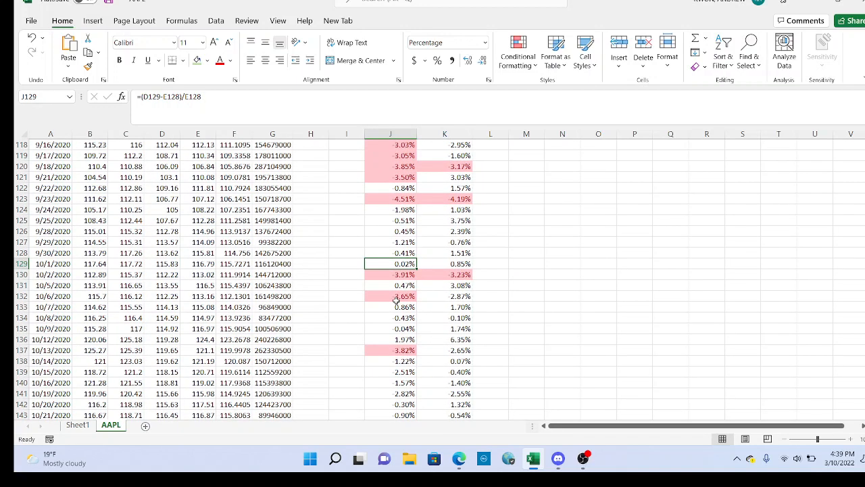
{"action": "left_click", "coordinate": [409, 275]}
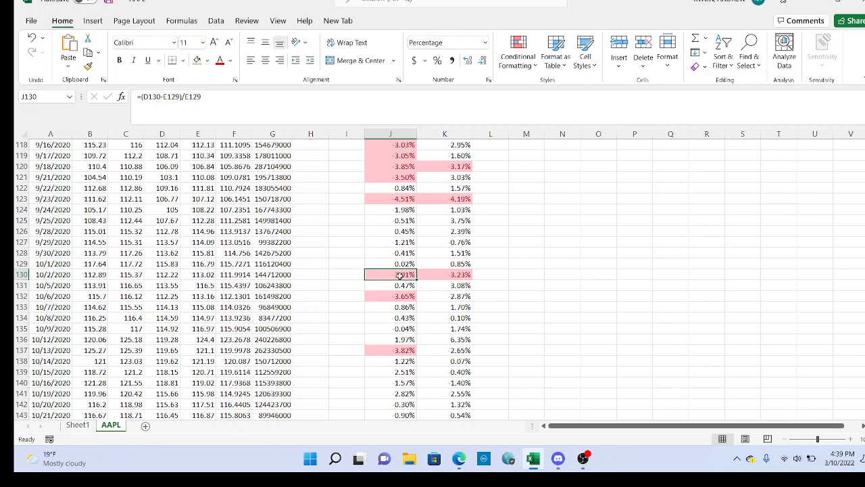
{"action": "left_click", "coordinate": [454, 274]}
{"action": "left_click", "coordinate": [460, 286]}
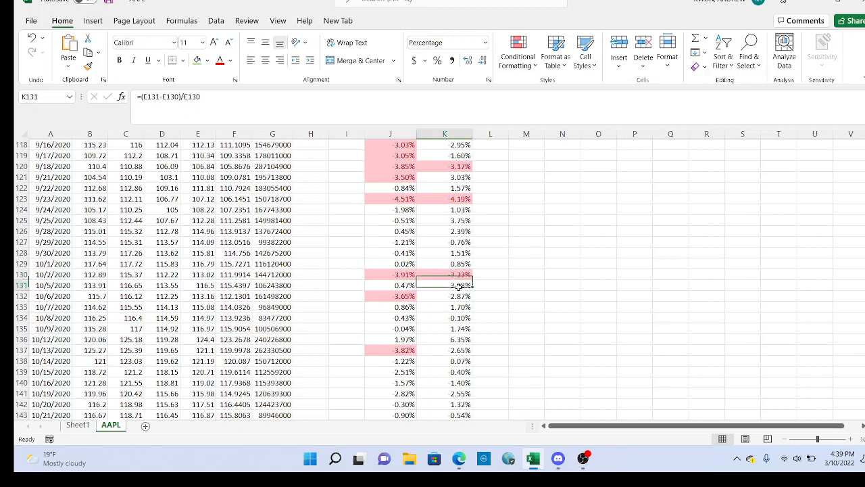
{"action": "left_click", "coordinate": [458, 275]}
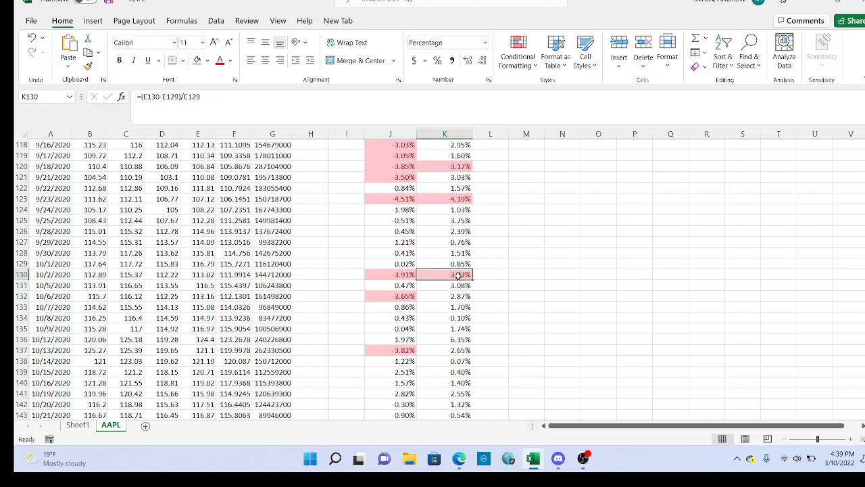
Compare the close-to-low and close-to-close changes of the 10/13/2020 drop, selecting them separately and together
{"action": "scroll", "coordinate": [447, 306], "scroll_direction": "down", "scroll_amount": 3}
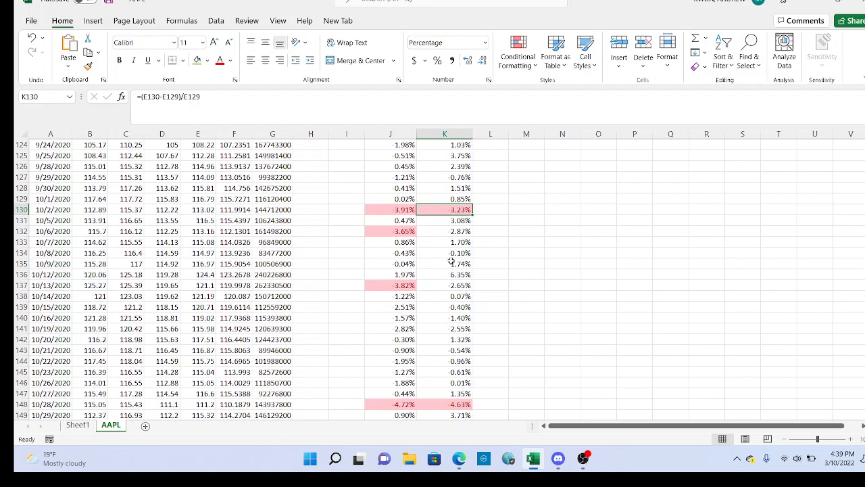
{"action": "scroll", "coordinate": [437, 255], "scroll_direction": "down", "scroll_amount": 1}
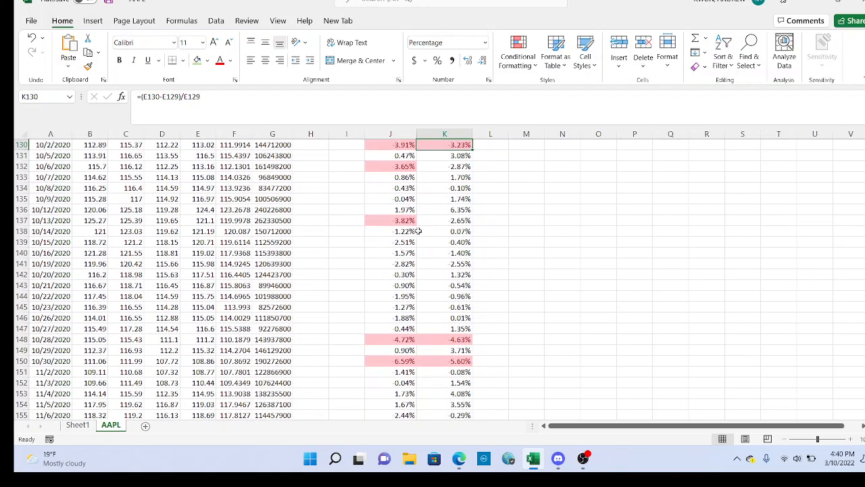
{"action": "left_click", "coordinate": [399, 222]}
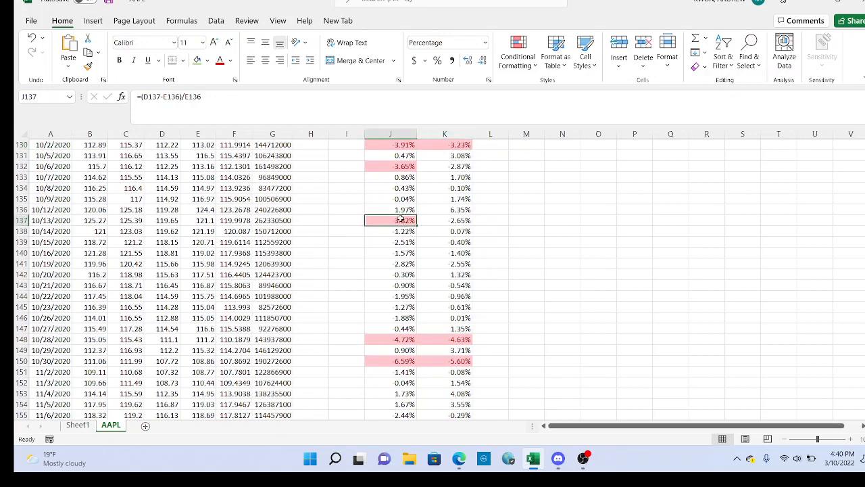
{"action": "left_click", "coordinate": [457, 222]}
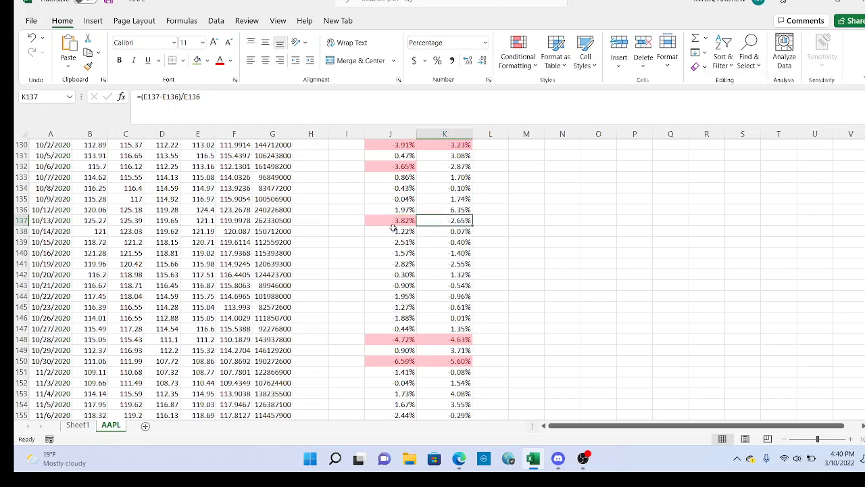
{"action": "scroll", "coordinate": [444, 220], "scroll_direction": "down", "scroll_amount": 1}
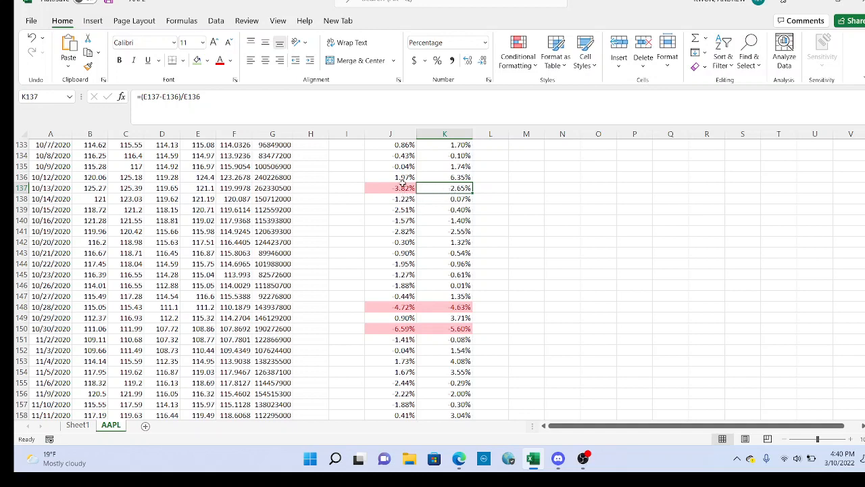
{"action": "left_click_drag", "start_coordinate": [401, 188], "coordinate": [435, 190]}
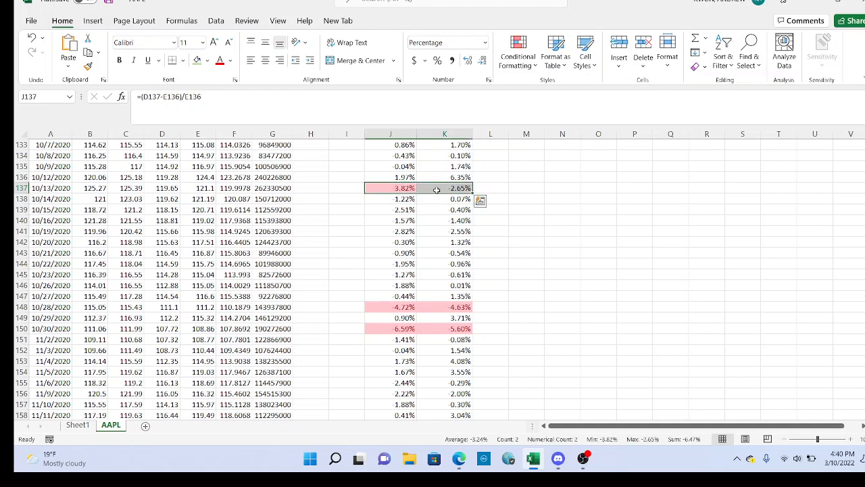
{"action": "left_click", "coordinate": [404, 189]}
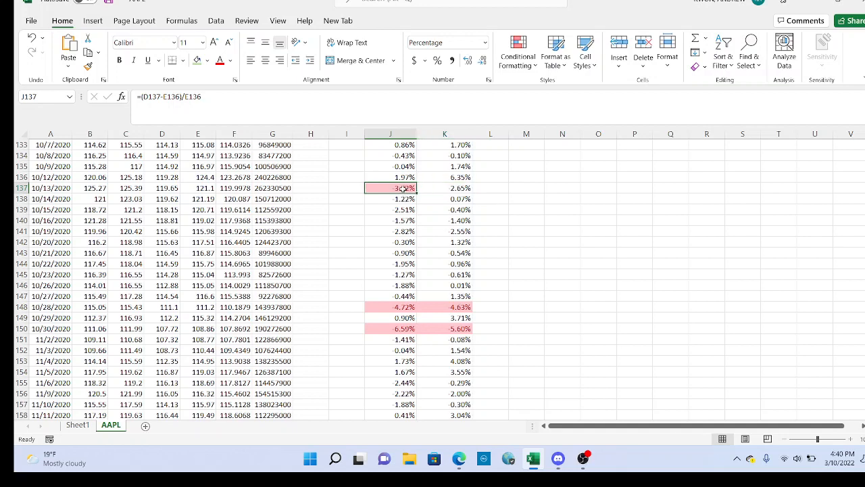
{"action": "left_click", "coordinate": [437, 188]}
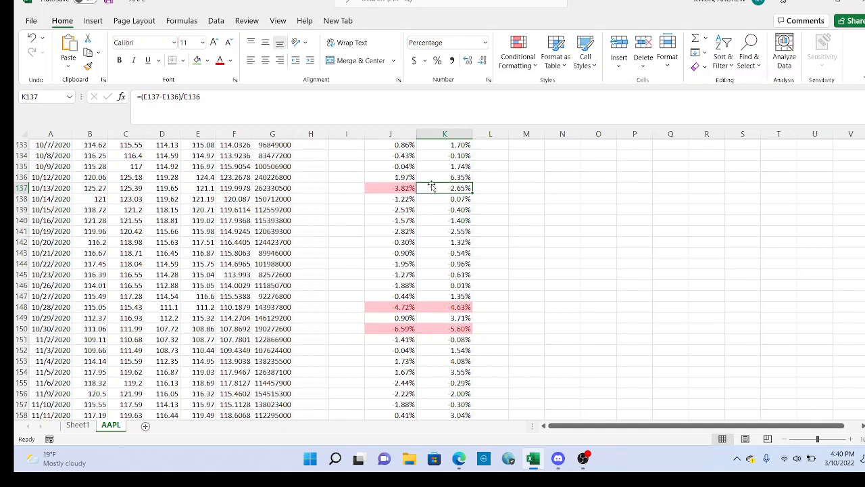
Inspect the close-to-low and close-to-close changes of the 10/28/2020 drop
{"action": "scroll", "coordinate": [430, 184], "scroll_direction": "down", "scroll_amount": 3}
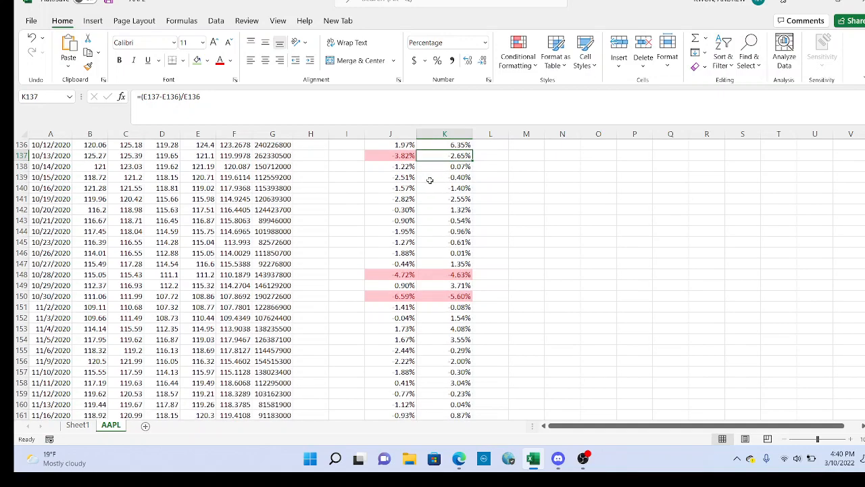
{"action": "scroll", "coordinate": [431, 179], "scroll_direction": "down", "scroll_amount": 2}
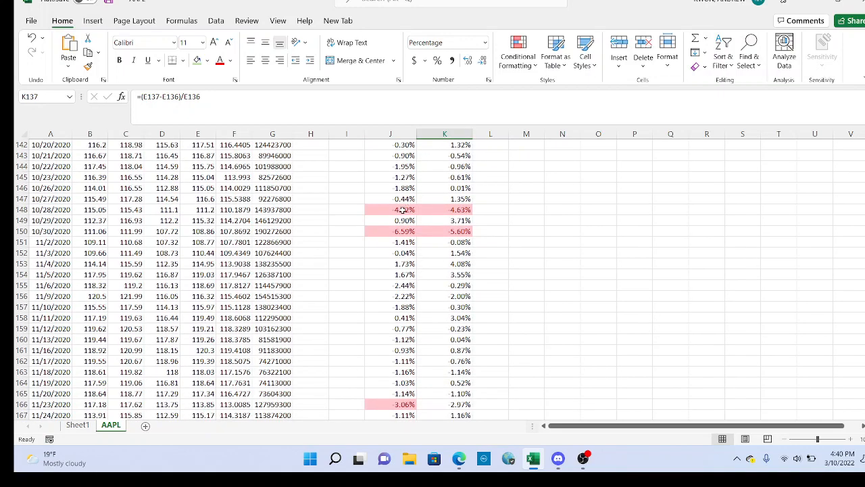
{"action": "left_click", "coordinate": [403, 210]}
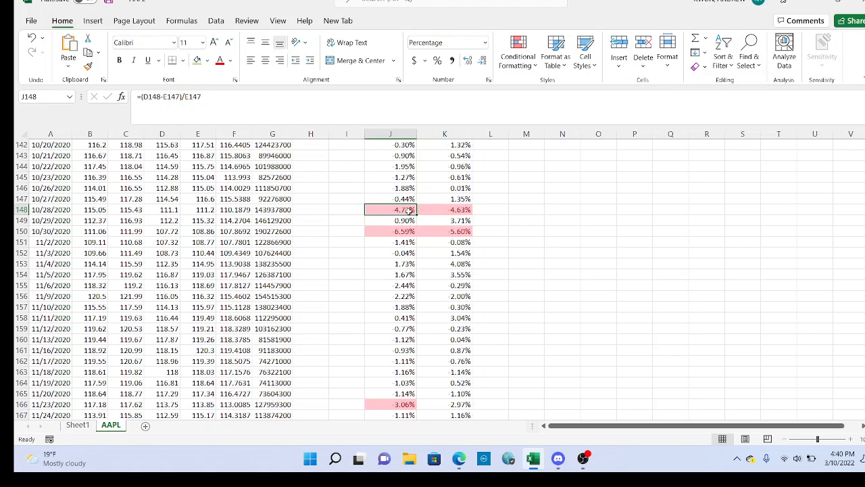
{"action": "left_click", "coordinate": [459, 209]}
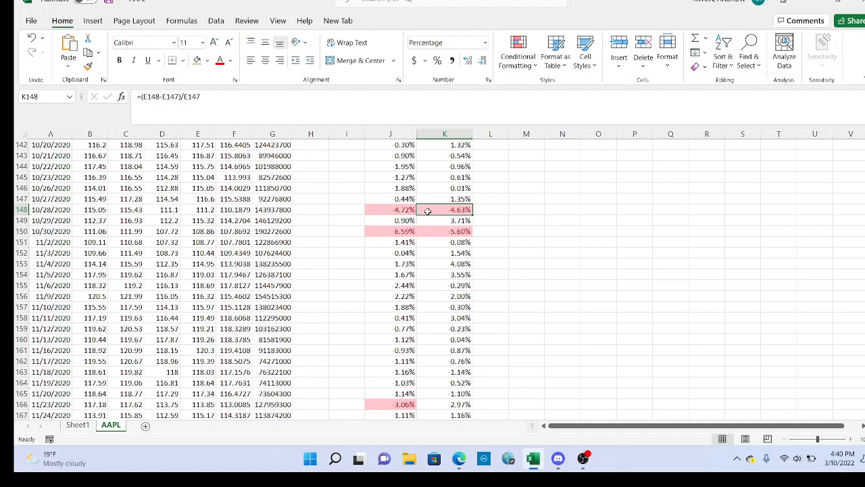
Select the close-to-close changes from 10/27 back to 10/13/2020, preceding the 10/28 drop
{"action": "scroll", "coordinate": [430, 211], "scroll_direction": "up", "scroll_amount": 1}
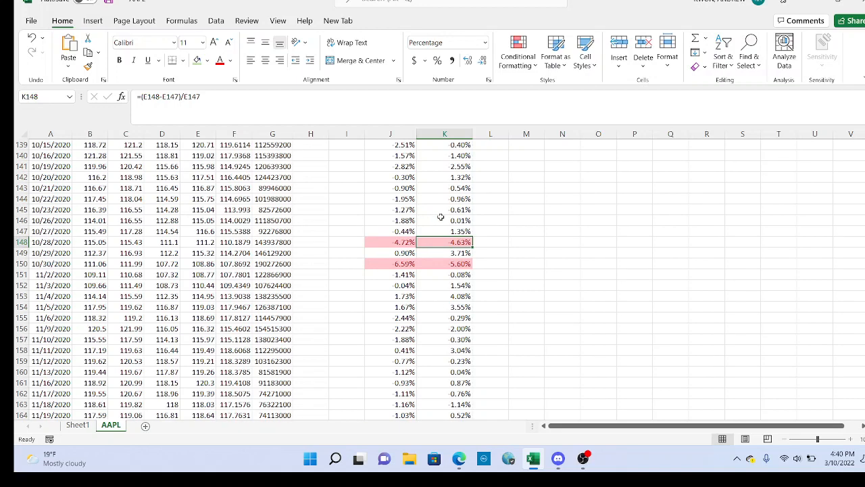
{"action": "scroll", "coordinate": [441, 216], "scroll_direction": "up", "scroll_amount": 1}
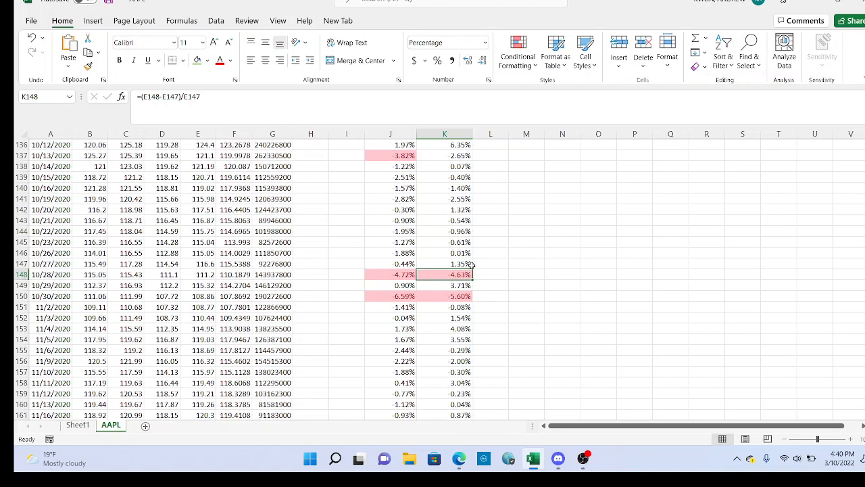
{"action": "left_click_drag", "start_coordinate": [466, 264], "coordinate": [467, 159]}
{"action": "scroll", "coordinate": [459, 188], "scroll_direction": "down", "scroll_amount": 1}
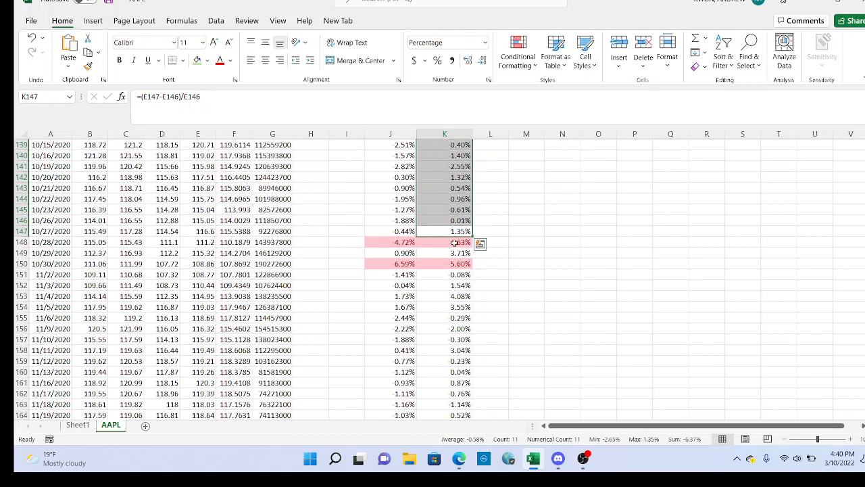
Compare both percentage changes of the 10/28/2020 drop with the close-to-close change on 10/29/2020
{"action": "left_click", "coordinate": [454, 242]}
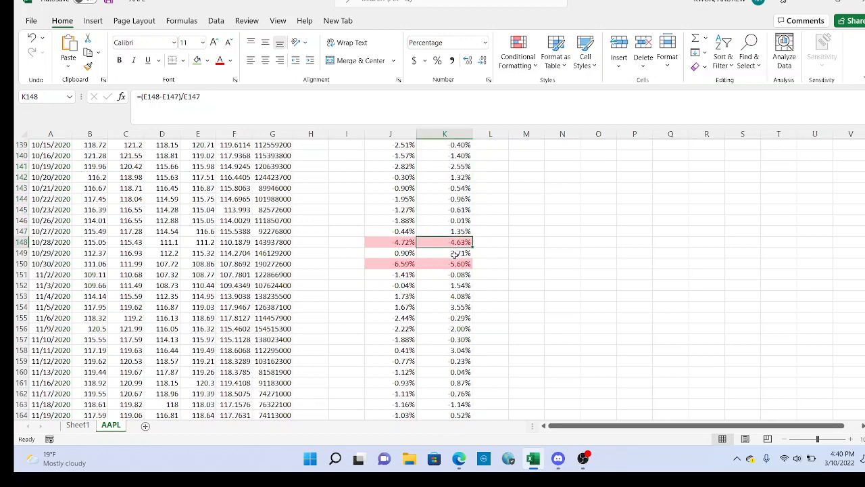
{"action": "left_click", "coordinate": [455, 254]}
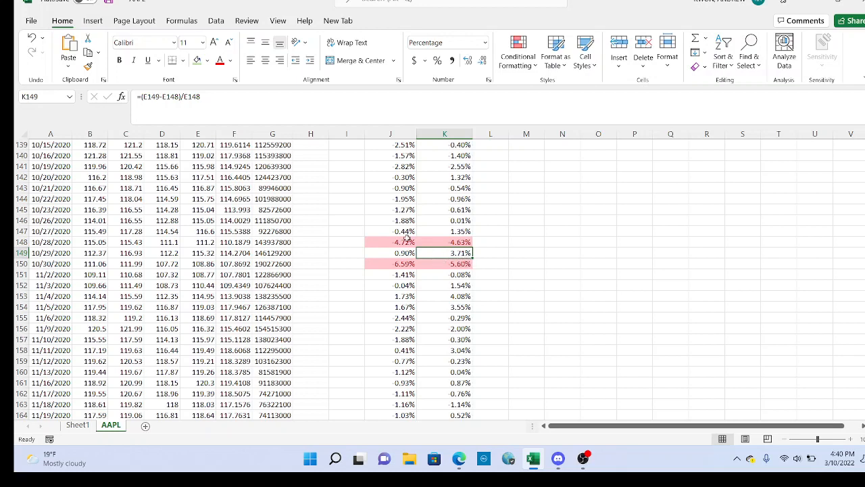
{"action": "left_click", "coordinate": [404, 241]}
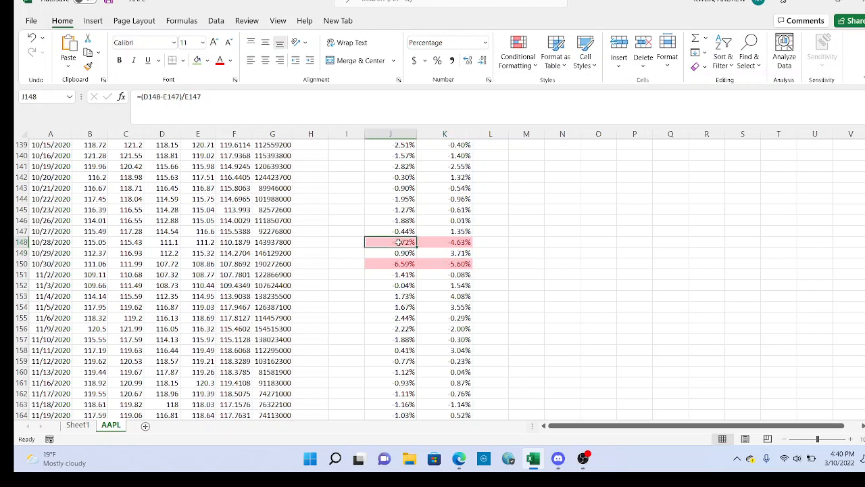
{"action": "left_click", "coordinate": [436, 253]}
Inspect the close-to-low and close-to-close changes of the 10/30/2020 drop
{"action": "scroll", "coordinate": [439, 254], "scroll_direction": "down", "scroll_amount": 1}
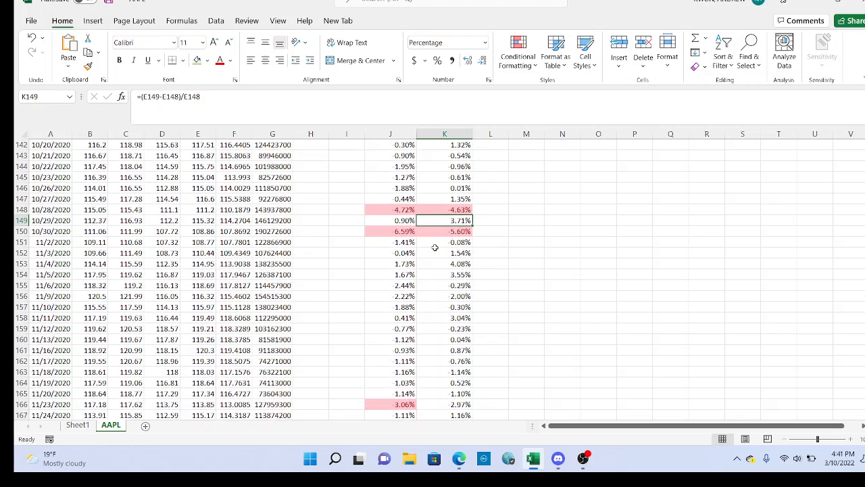
{"action": "left_click", "coordinate": [404, 233]}
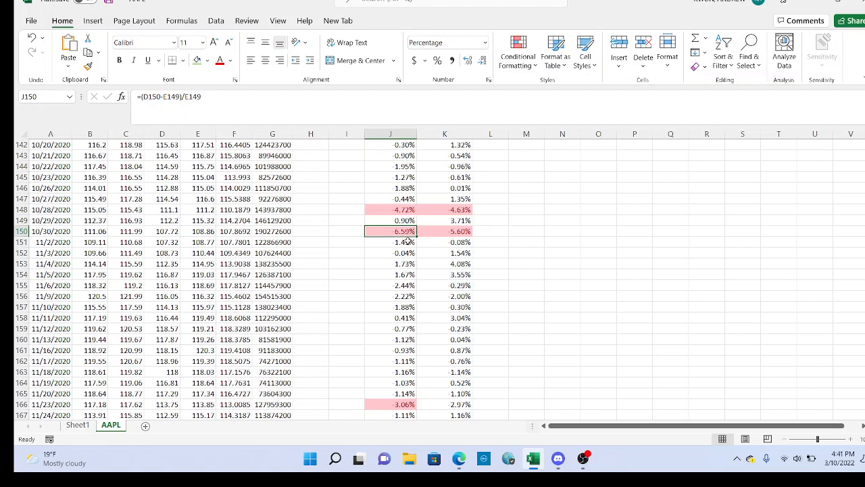
{"action": "left_click", "coordinate": [449, 231]}
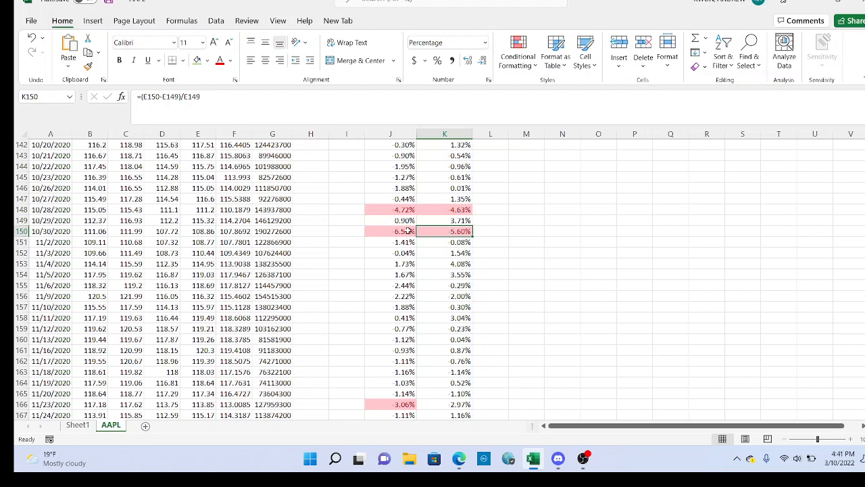
{"action": "left_click", "coordinate": [408, 232]}
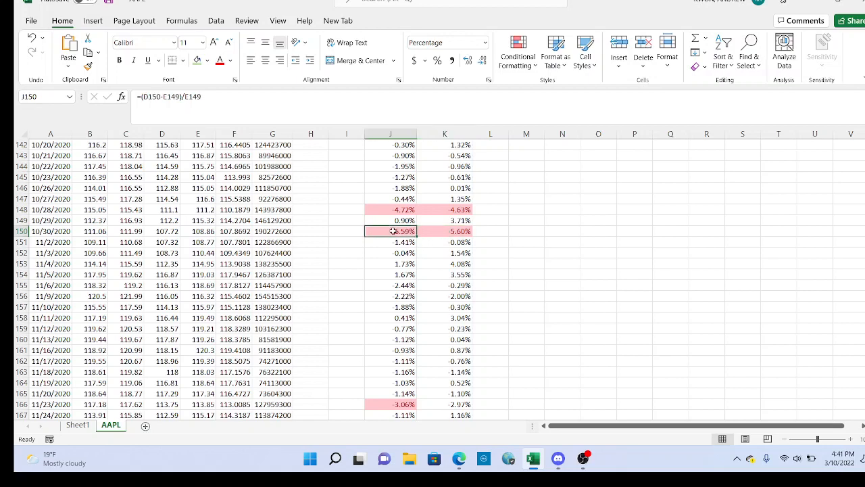
Compare both percentage changes of the 10/30/2020 drop, and select the close-to-close changes from that date back to 10/16/2020
{"action": "left_click", "coordinate": [443, 231]}
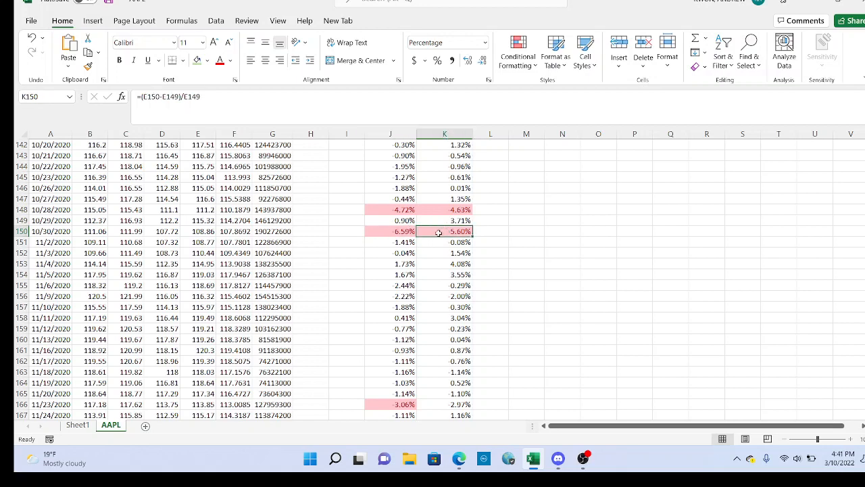
{"action": "left_click", "coordinate": [397, 232]}
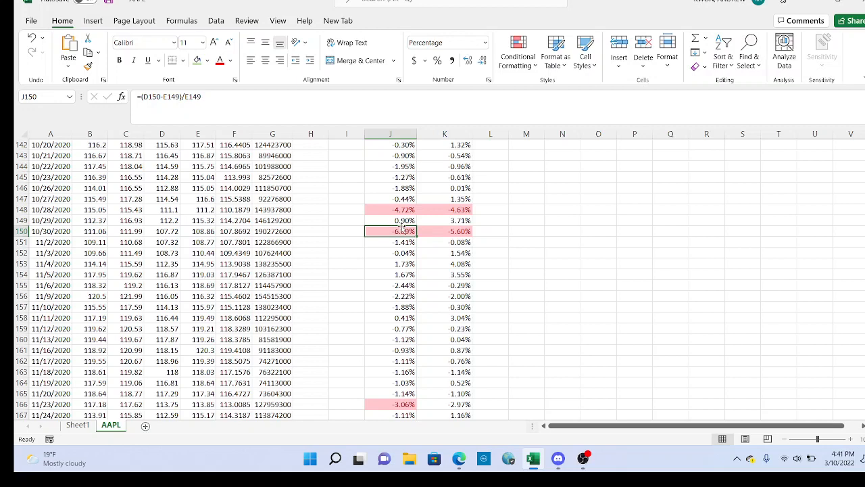
{"action": "left_click", "coordinate": [450, 229]}
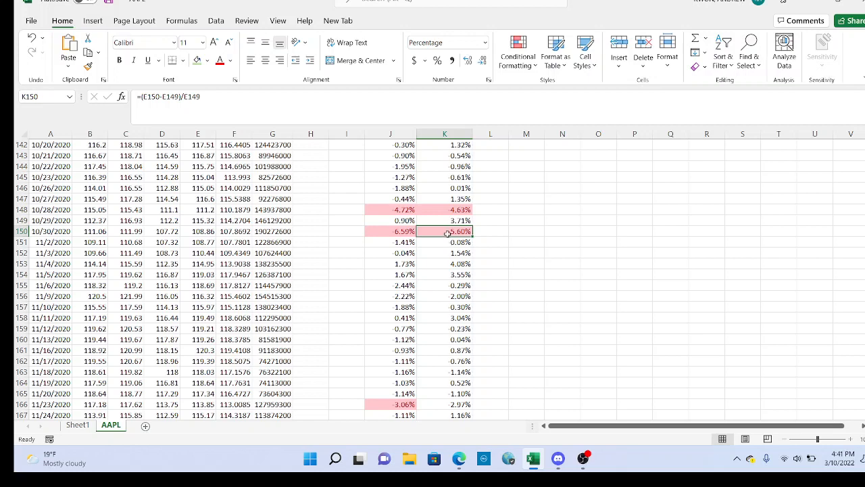
{"action": "left_click_drag", "start_coordinate": [448, 229], "coordinate": [451, 146]}
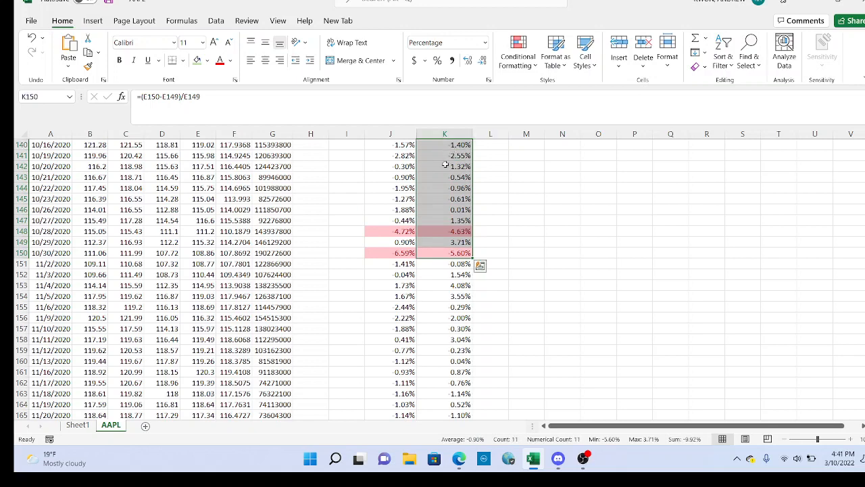
Examine the close-to-close changes on 10/28 and 10/29/2020, and on the days from 10/23 back to 10/16/2020
{"action": "left_click", "coordinate": [447, 231]}
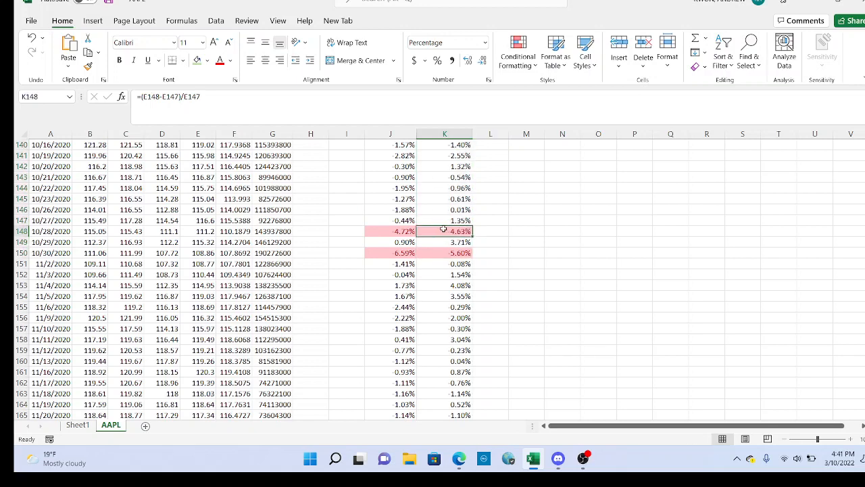
{"action": "left_click", "coordinate": [457, 242]}
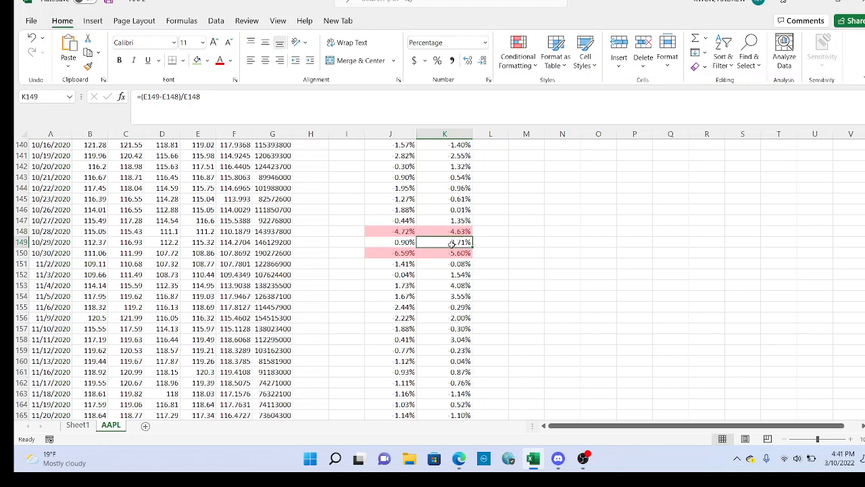
{"action": "left_click", "coordinate": [460, 198]}
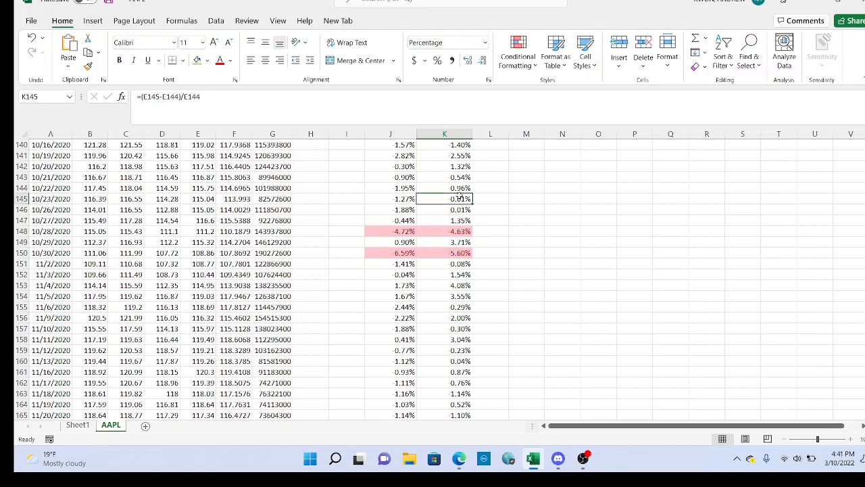
{"action": "left_click", "coordinate": [459, 188]}
{"action": "left_click", "coordinate": [458, 167]}
{"action": "left_click", "coordinate": [458, 146]}
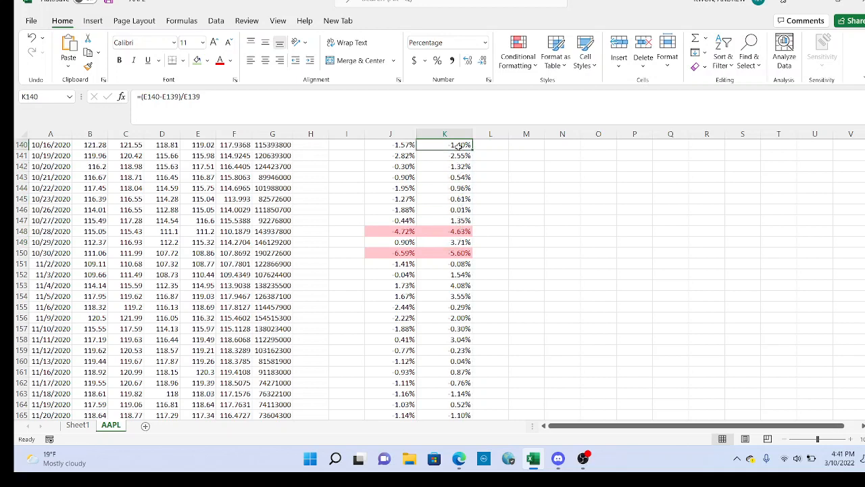
Compare the 10/30/2020 close-to-close drop with the close-to-close changes from 11/3 to 11/5/2020
{"action": "left_click", "coordinate": [455, 253]}
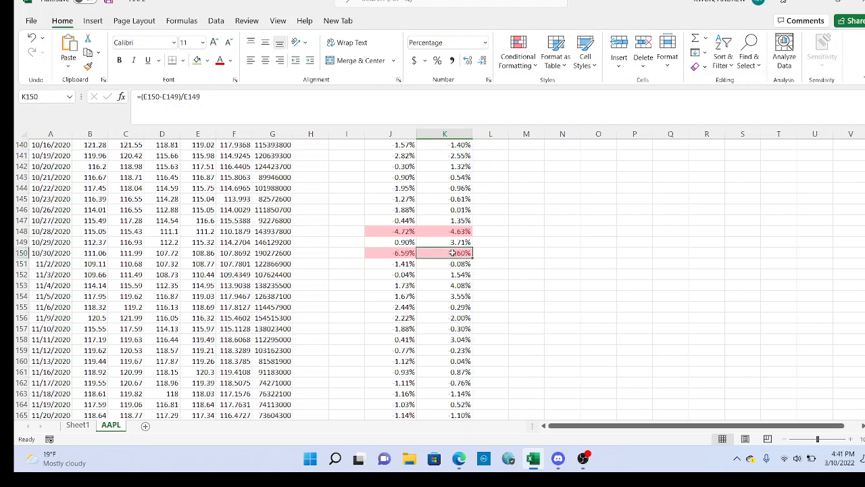
{"action": "mouse_move", "coordinate": [456, 258]}
{"action": "left_mouse_down"}
{"action": "mouse_move", "coordinate": [459, 276]}
{"action": "mouse_move", "coordinate": [460, 256]}
{"action": "left_mouse_up"}
{"action": "left_click", "coordinate": [455, 294]}
{"action": "left_click", "coordinate": [457, 285]}
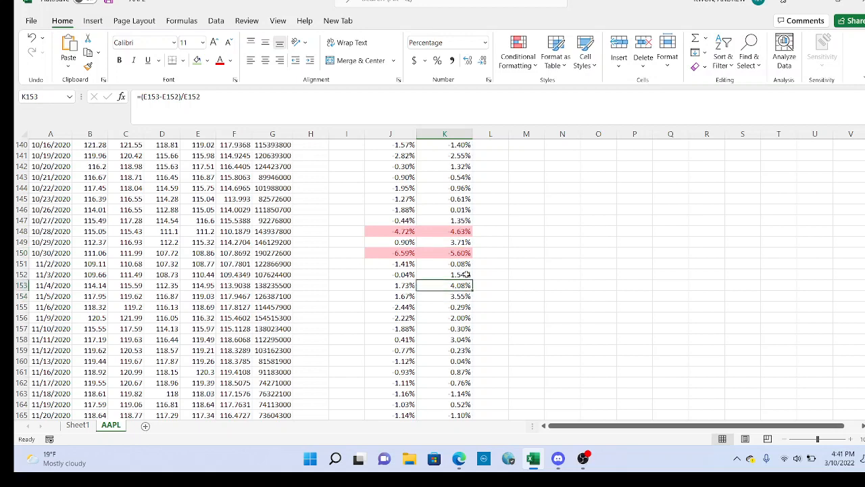
{"action": "left_click", "coordinate": [463, 274]}
{"action": "left_click", "coordinate": [464, 296]}
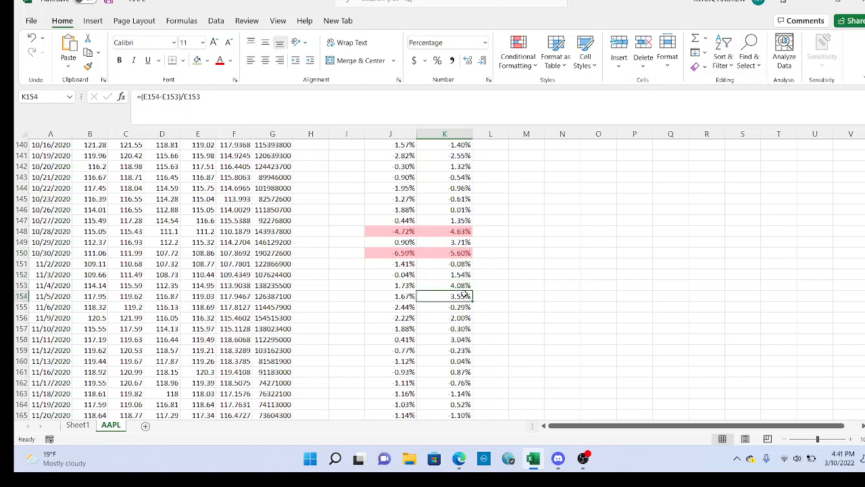
Inspect the close-to-low drop on 11/23/2020 and the close-to-close changes from that day through 11/30/2020
{"action": "scroll", "coordinate": [466, 285], "scroll_direction": "down", "scroll_amount": 4}
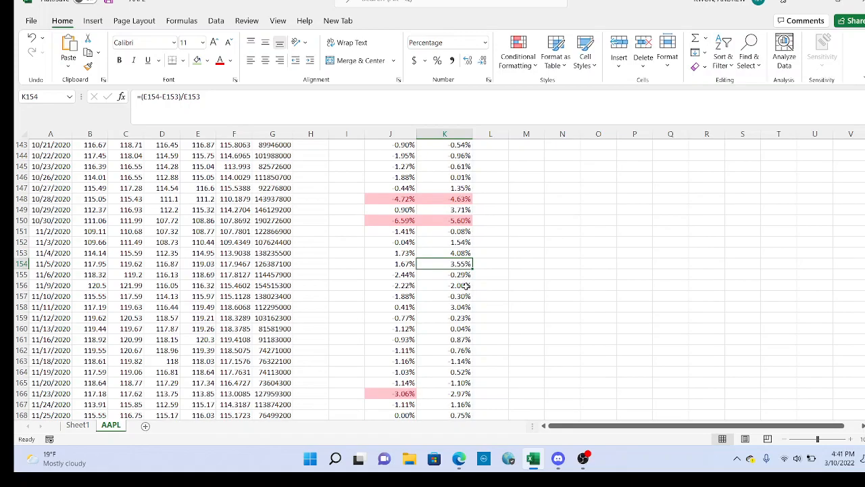
{"action": "scroll", "coordinate": [466, 285], "scroll_direction": "down", "scroll_amount": 1}
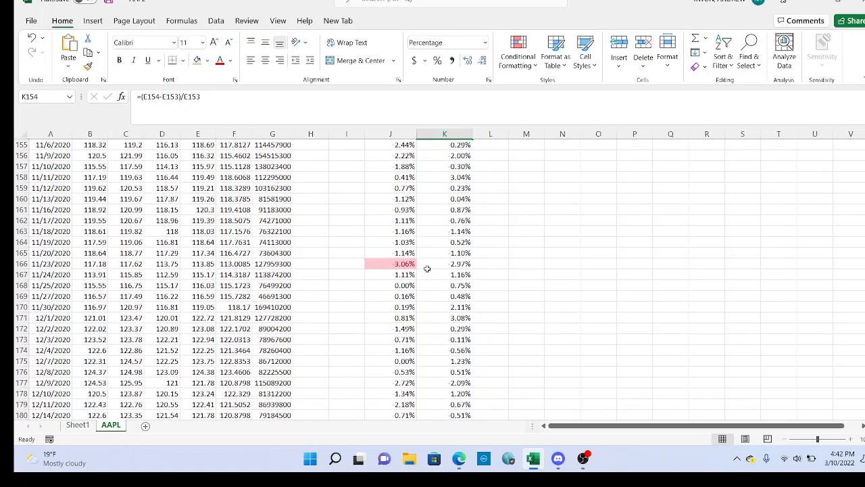
{"action": "left_click", "coordinate": [405, 266]}
{"action": "scroll", "coordinate": [427, 260], "scroll_direction": "down", "scroll_amount": 1}
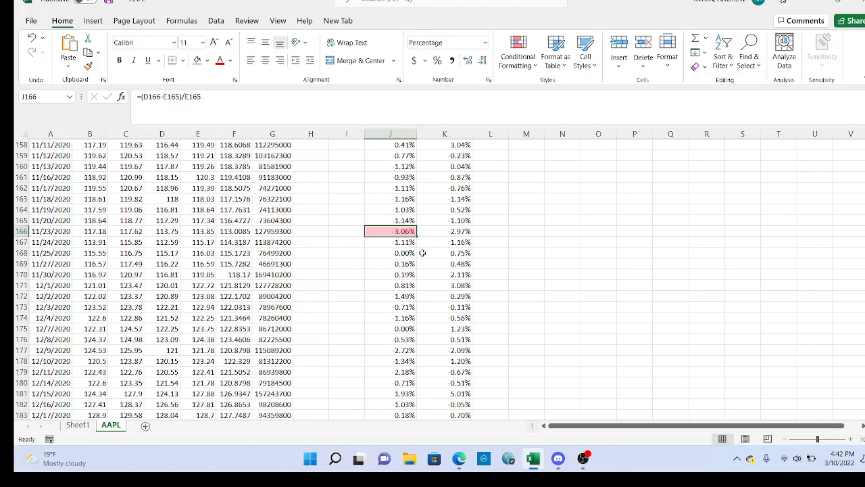
{"action": "scroll", "coordinate": [411, 233], "scroll_direction": "down", "scroll_amount": 1}
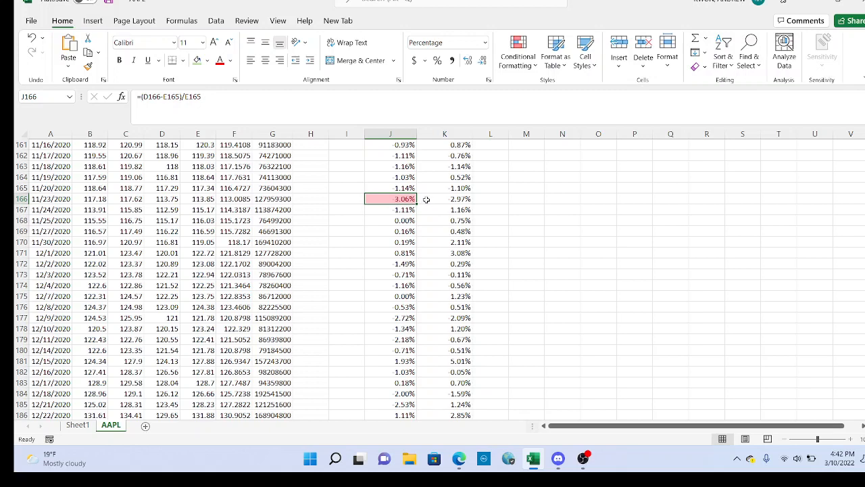
{"action": "scroll", "coordinate": [426, 199], "scroll_direction": "down", "scroll_amount": 1}
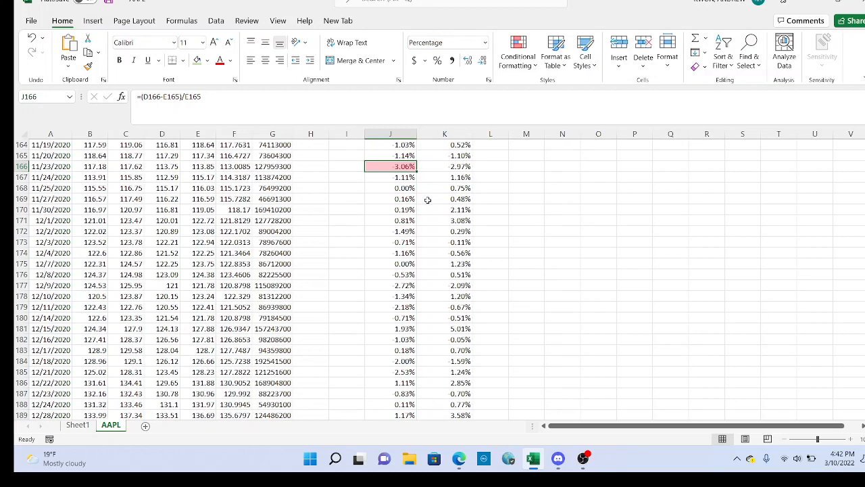
{"action": "left_click_drag", "start_coordinate": [443, 169], "coordinate": [442, 189]}
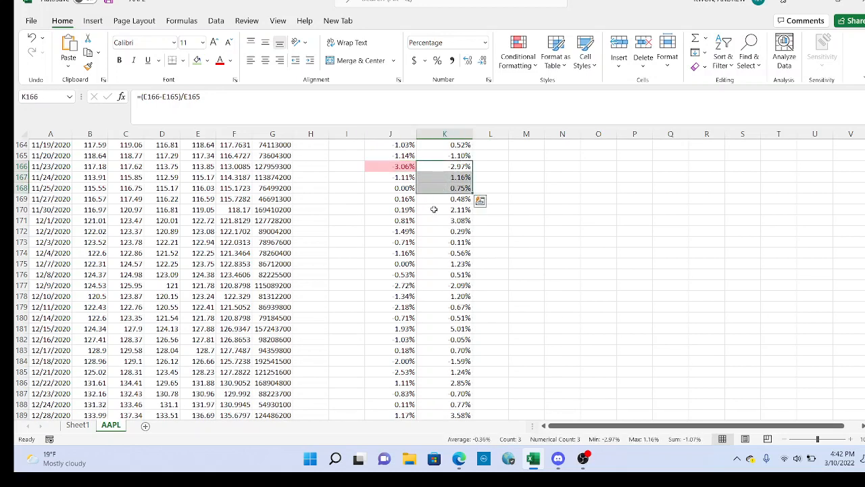
{"action": "left_click", "coordinate": [434, 209]}
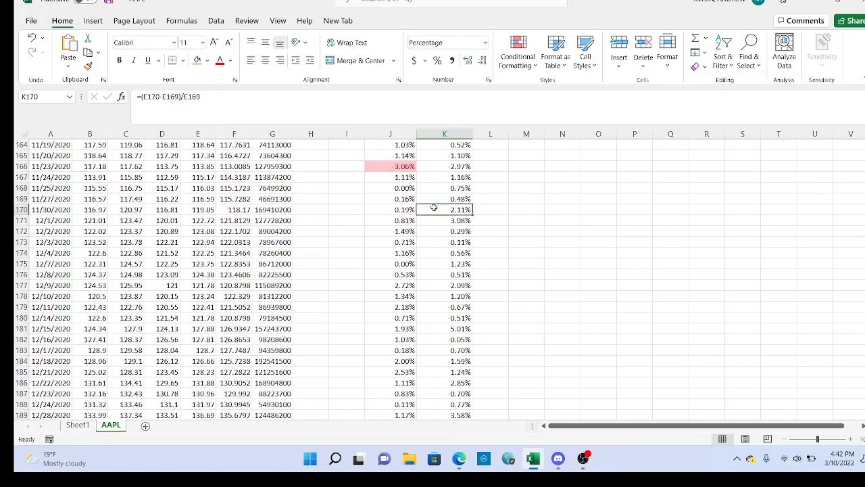
Check both changes of the 11/23/2020 drop and select the close-to-close changes from 11/10 to 11/23/2020
{"action": "left_click", "coordinate": [408, 169]}
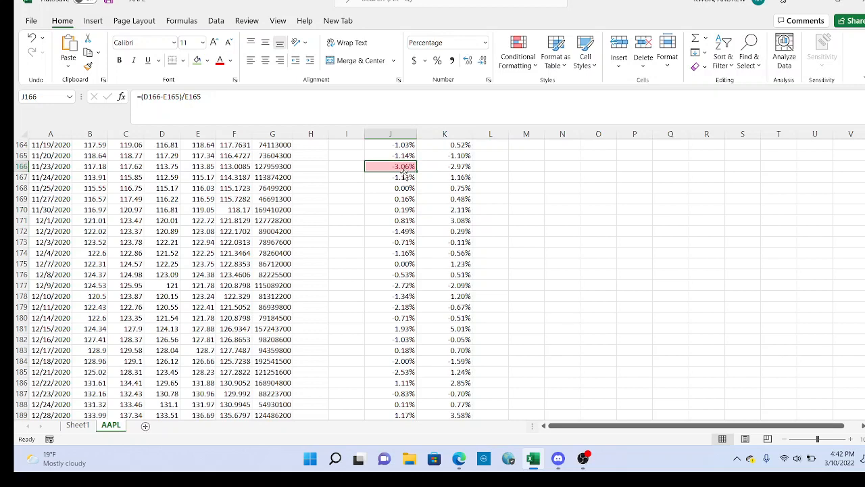
{"action": "scroll", "coordinate": [480, 191], "scroll_direction": "up", "scroll_amount": 1}
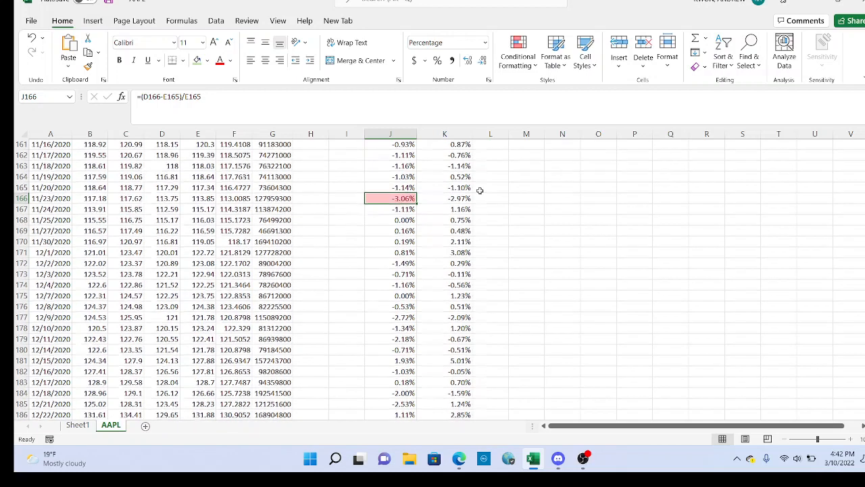
{"action": "left_click", "coordinate": [456, 198]}
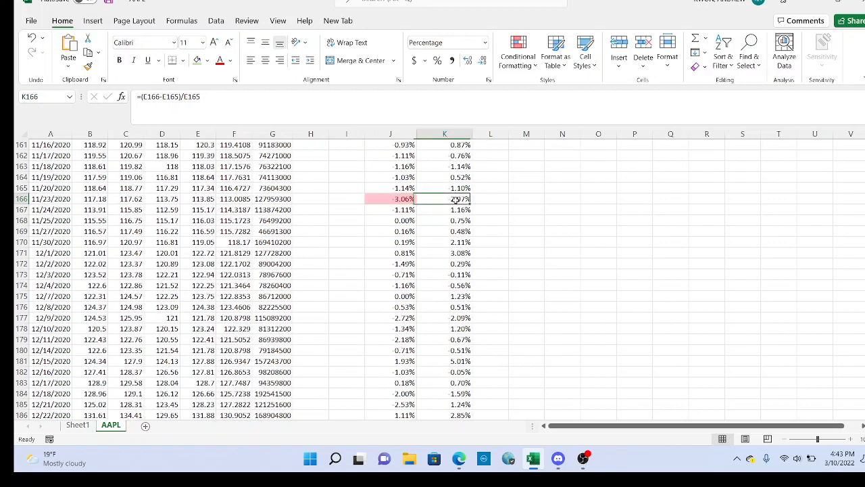
{"action": "left_click_drag", "start_coordinate": [456, 199], "coordinate": [457, 144]}
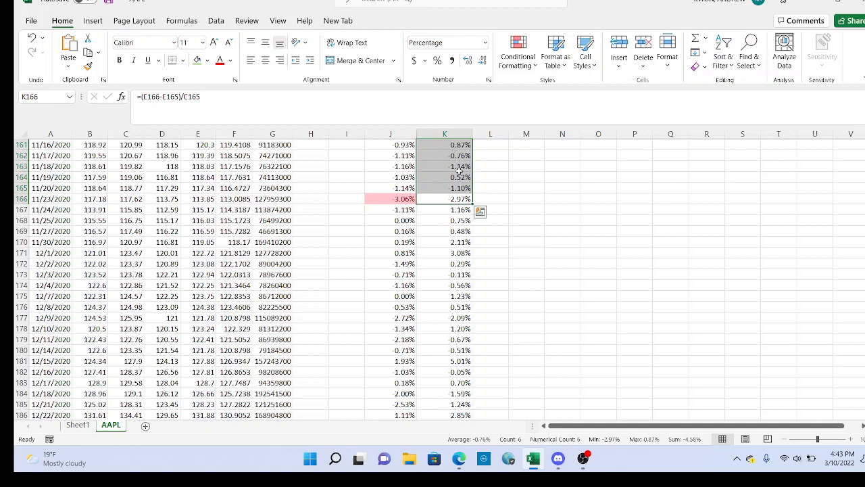
{"action": "scroll", "coordinate": [459, 171], "scroll_direction": "up", "scroll_amount": 2}
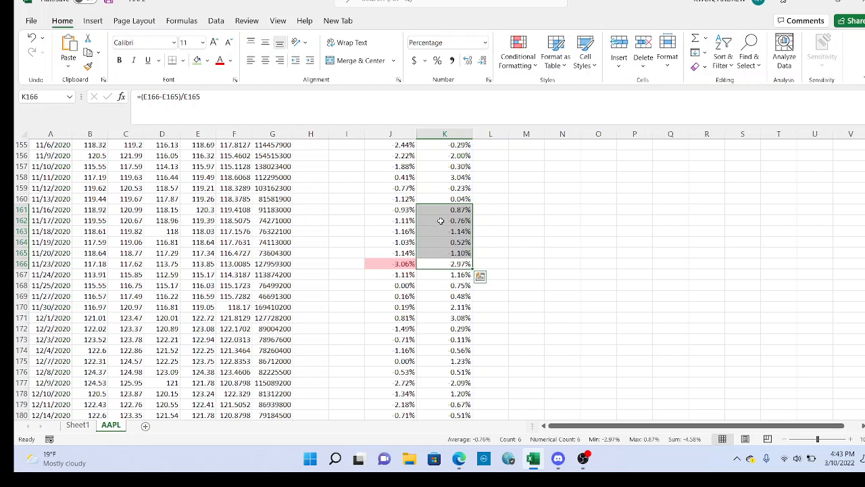
{"action": "left_click_drag", "start_coordinate": [457, 167], "coordinate": [454, 264]}
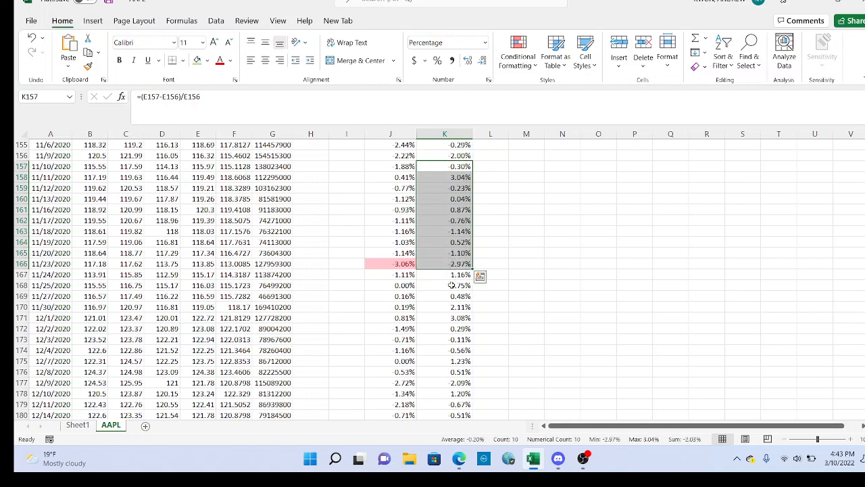
Scan the highlighted drops from late November 2020 through the last data row, 3/10/2022
{"action": "left_click", "coordinate": [451, 285]}
{"action": "scroll", "coordinate": [449, 281], "scroll_direction": "down", "scroll_amount": 3}
{"action": "scroll", "coordinate": [448, 277], "scroll_direction": "down", "scroll_amount": 2}
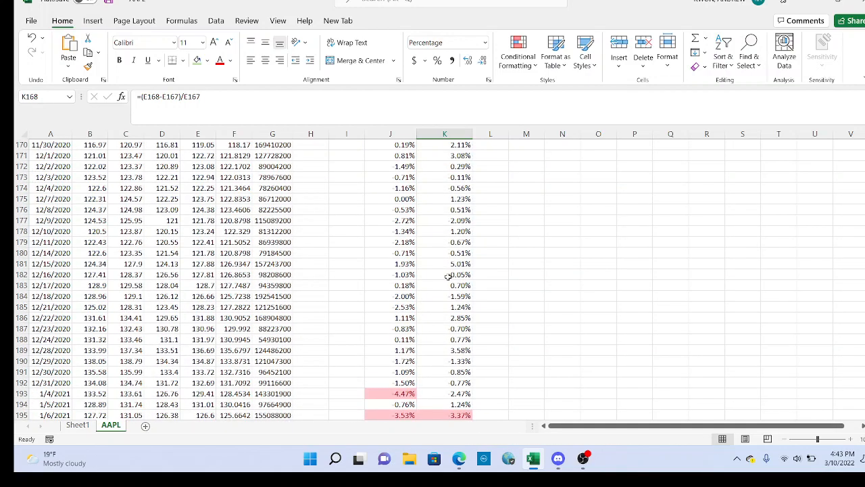
{"action": "scroll", "coordinate": [447, 271], "scroll_direction": "down", "scroll_amount": 12}
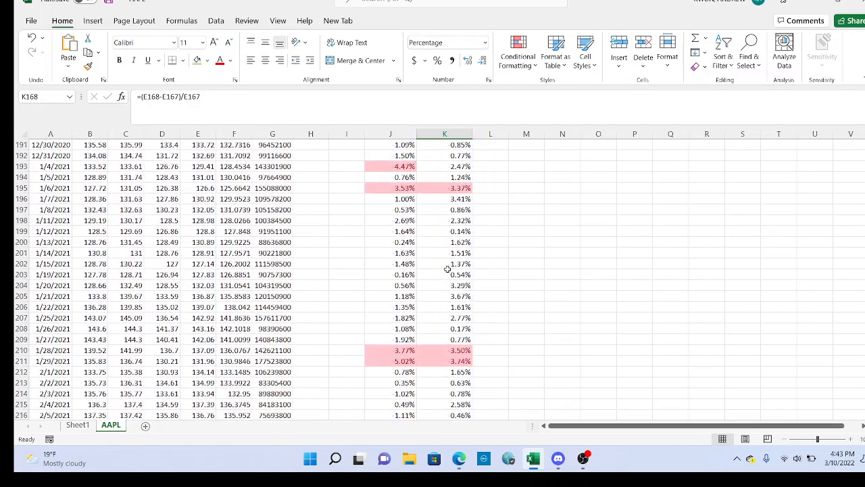
{"action": "scroll", "coordinate": [447, 269], "scroll_direction": "down", "scroll_amount": 4}
{"action": "scroll", "coordinate": [445, 265], "scroll_direction": "down", "scroll_amount": 20}
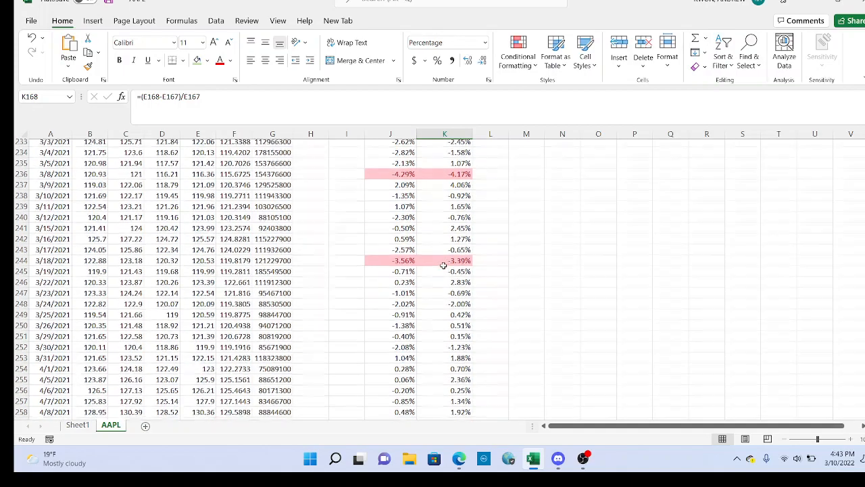
{"action": "scroll", "coordinate": [439, 263], "scroll_direction": "down", "scroll_amount": 20}
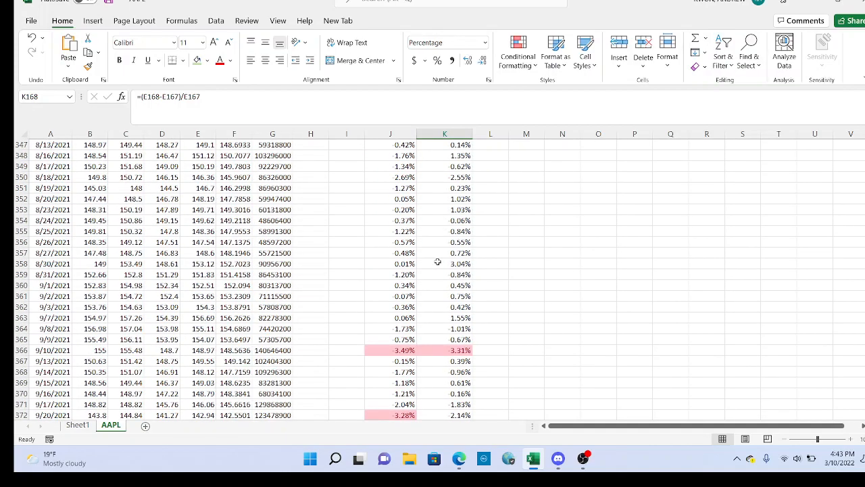
{"action": "scroll", "coordinate": [428, 251], "scroll_direction": "down", "scroll_amount": 11}
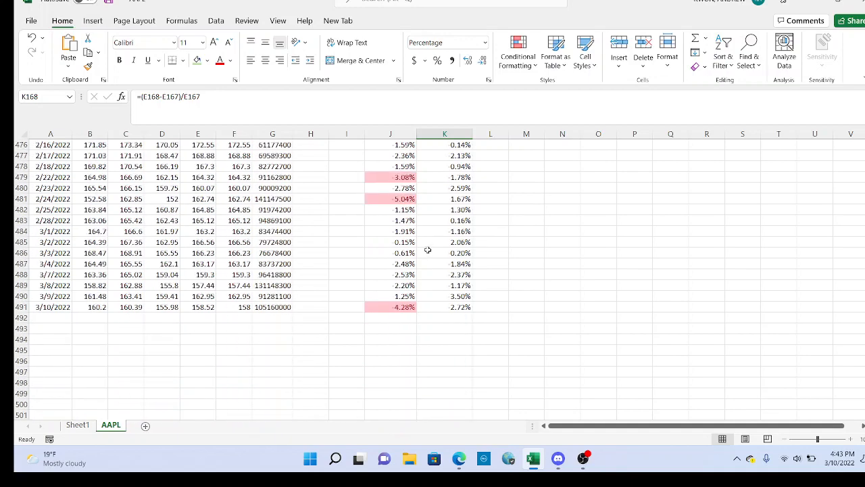
Inspect the close-to-low and close-to-close changes of the 2/22/2022 drop
{"action": "scroll", "coordinate": [423, 251], "scroll_direction": "up", "scroll_amount": 6}
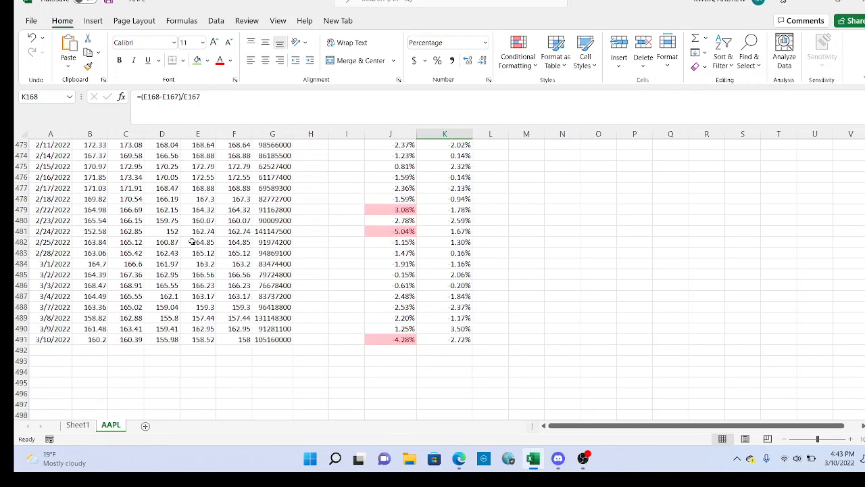
{"action": "scroll", "coordinate": [395, 312], "scroll_direction": "up", "scroll_amount": 1}
{"action": "scroll", "coordinate": [394, 312], "scroll_direction": "up", "scroll_amount": 3}
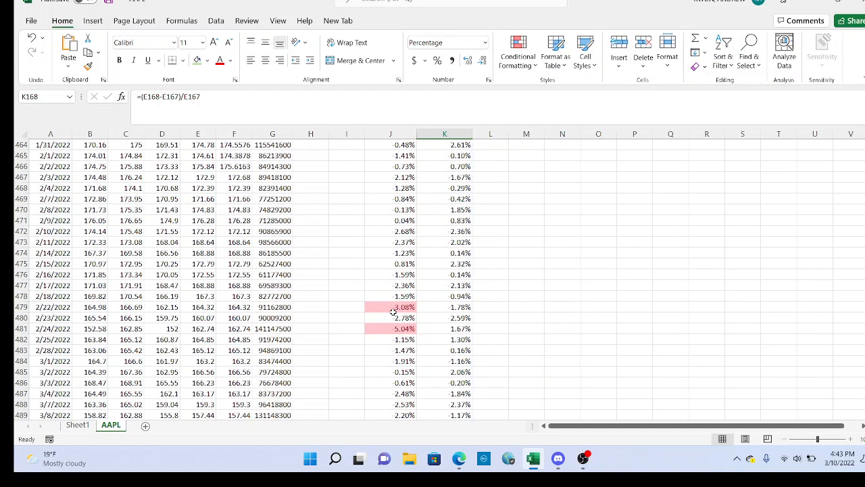
{"action": "scroll", "coordinate": [399, 297], "scroll_direction": "down", "scroll_amount": 2}
{"action": "left_click", "coordinate": [403, 274]}
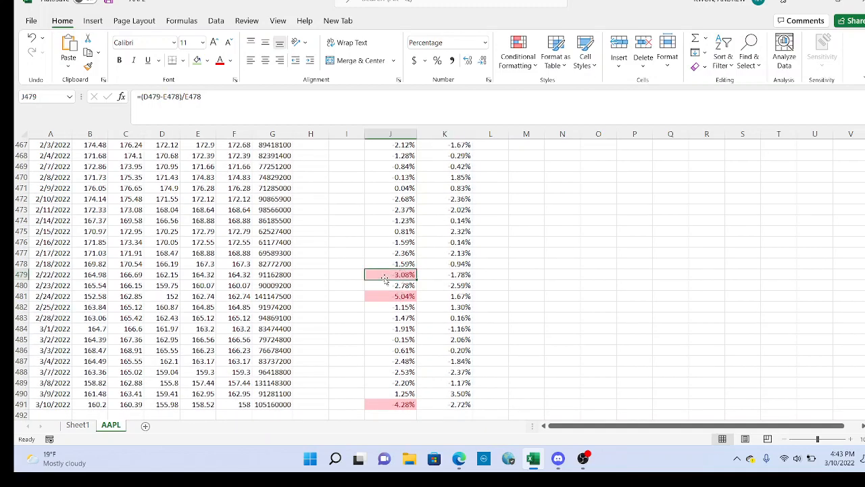
{"action": "left_click", "coordinate": [468, 275]}
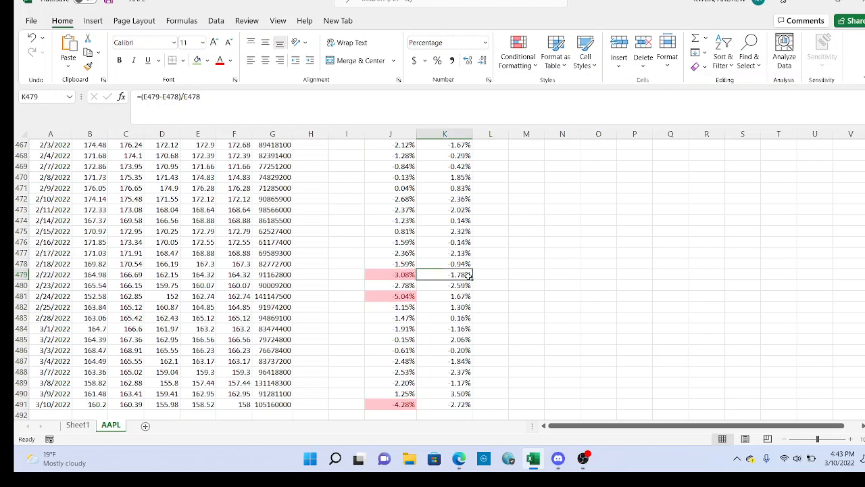
Inspect the close-to-low and close-to-close changes on 2/23/2022
{"action": "scroll", "coordinate": [468, 292], "scroll_direction": "down", "scroll_amount": 1}
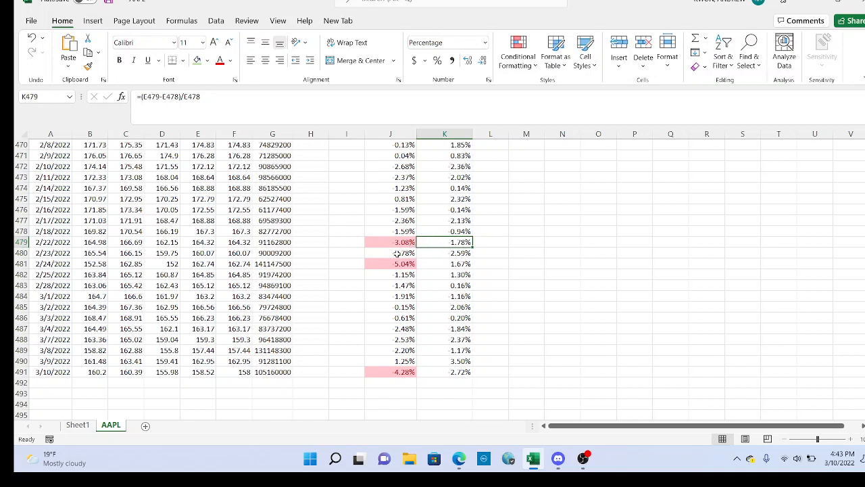
{"action": "left_click", "coordinate": [399, 254]}
{"action": "left_click", "coordinate": [451, 253]}
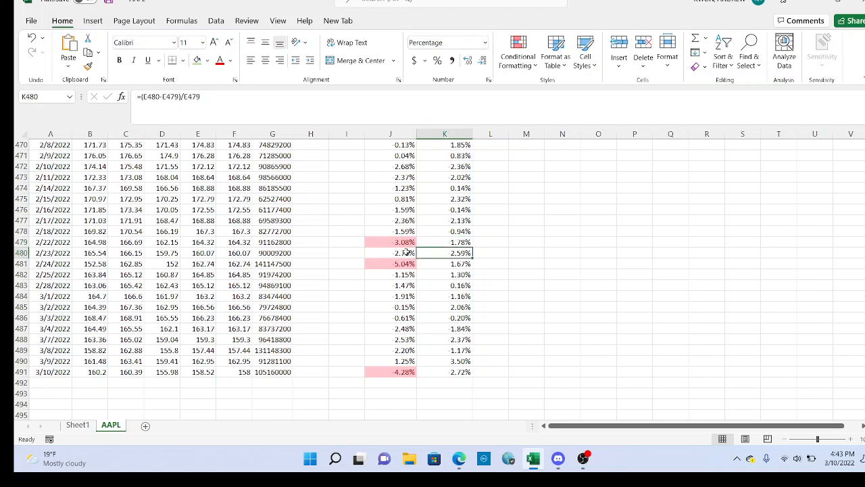
Check the close-to-close changes on 2/22 and 2/23/2022, and select those from 2/16 to 2/23/2022 leading into the 2/24 drop
{"action": "left_click", "coordinate": [448, 243]}
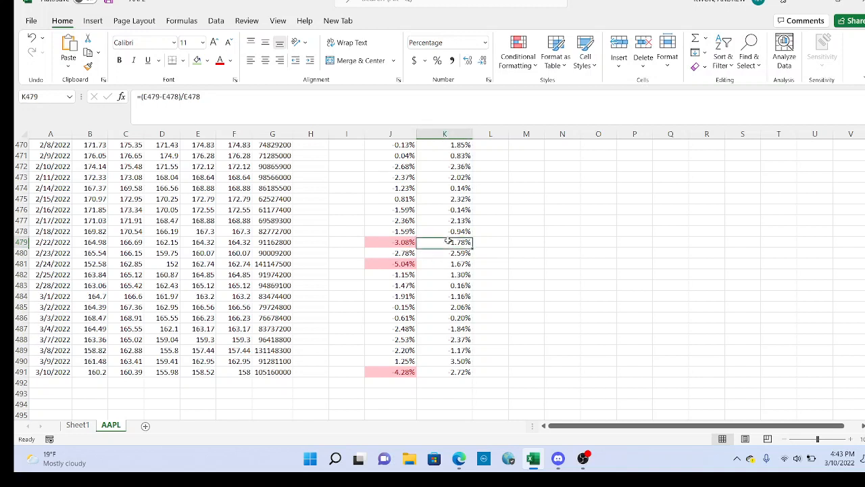
{"action": "left_click", "coordinate": [447, 251]}
{"action": "left_click", "coordinate": [403, 264]}
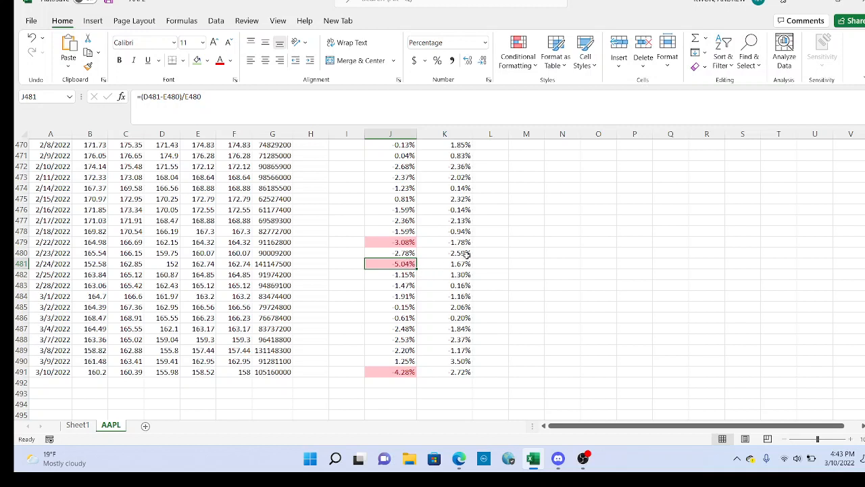
{"action": "left_click_drag", "start_coordinate": [467, 252], "coordinate": [466, 211]}
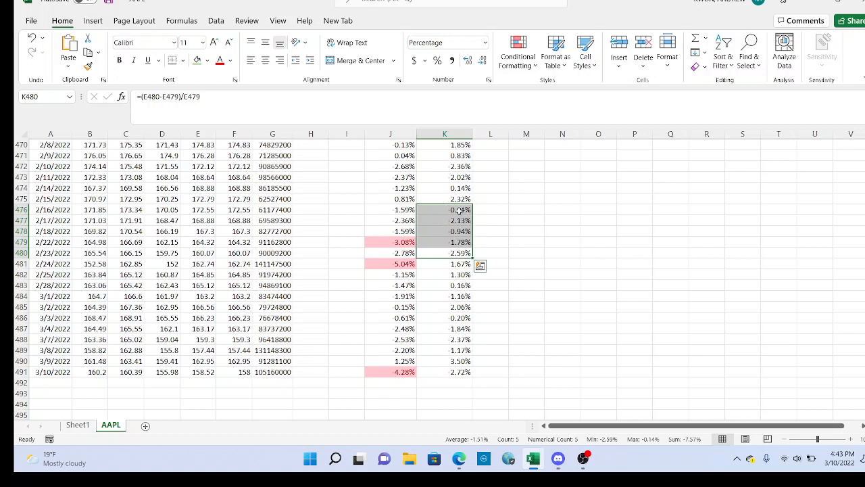
Compare the close-to-low change with the close-to-close change of the 2/24/2022 drop
{"action": "left_click", "coordinate": [405, 268]}
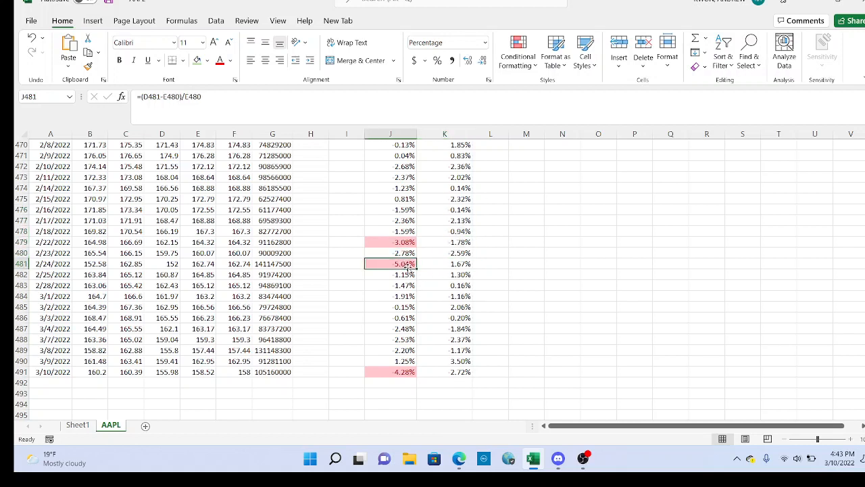
{"action": "left_click", "coordinate": [435, 268]}
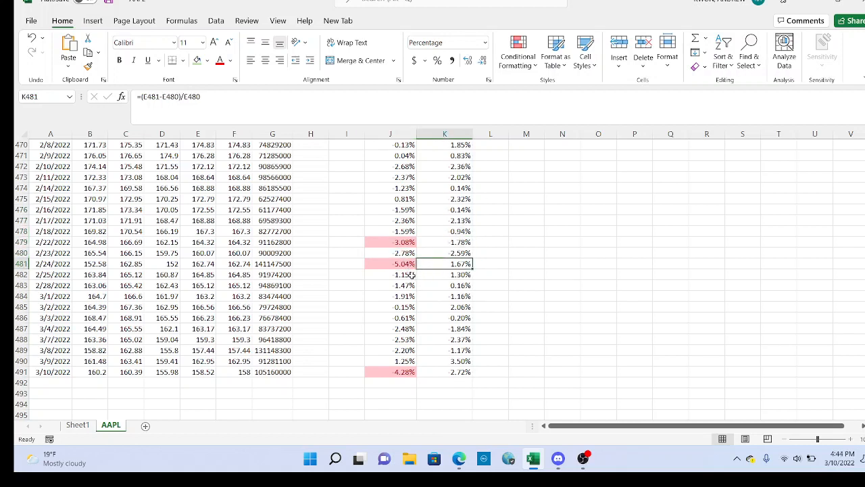
{"action": "left_click", "coordinate": [401, 263]}
{"action": "left_click", "coordinate": [434, 265]}
{"action": "left_click", "coordinate": [394, 265]}
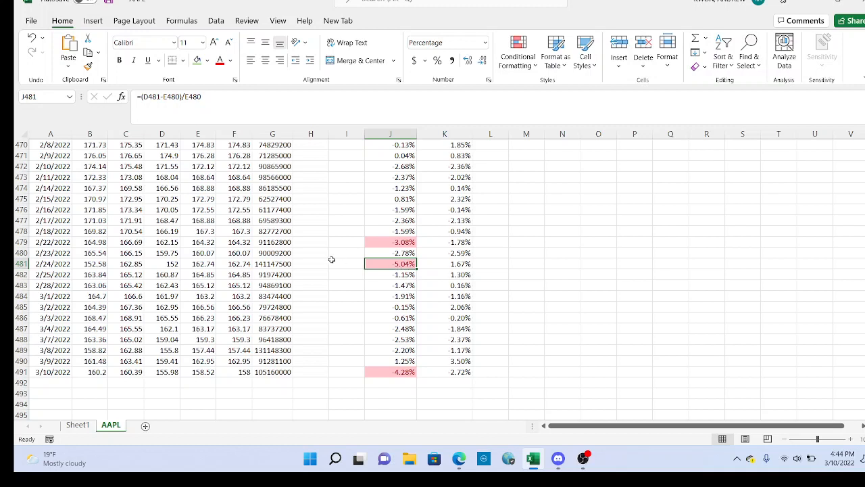
{"action": "left_click", "coordinate": [446, 264]}
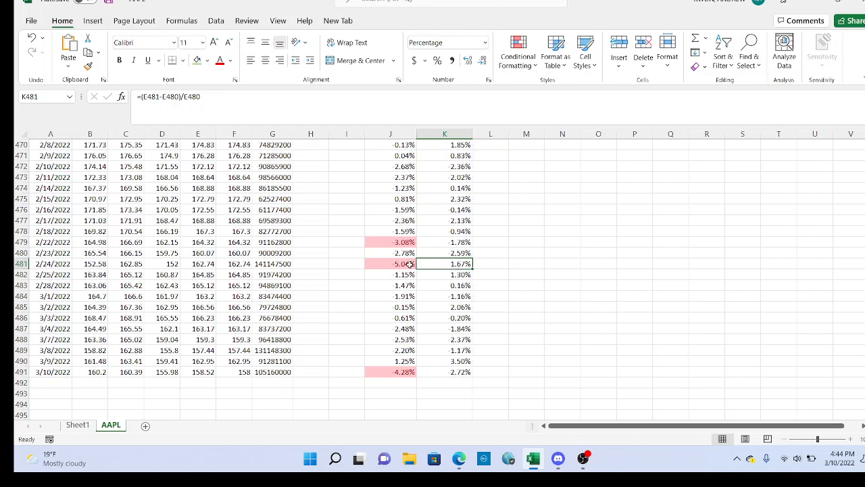
Inspect the close-to-low and close-to-close changes of the 3/10/2022 drop in the last data row
{"action": "scroll", "coordinate": [410, 264], "scroll_direction": "down", "scroll_amount": 1}
{"action": "left_click", "coordinate": [391, 340]}
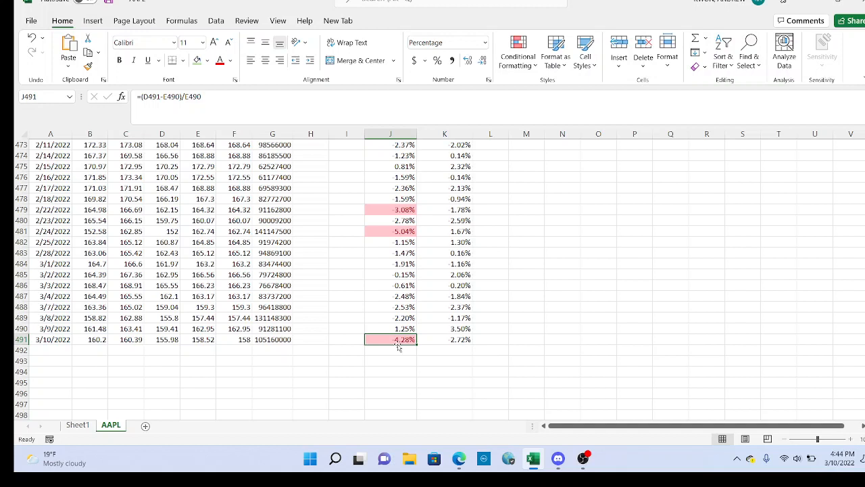
{"action": "left_click", "coordinate": [448, 342]}
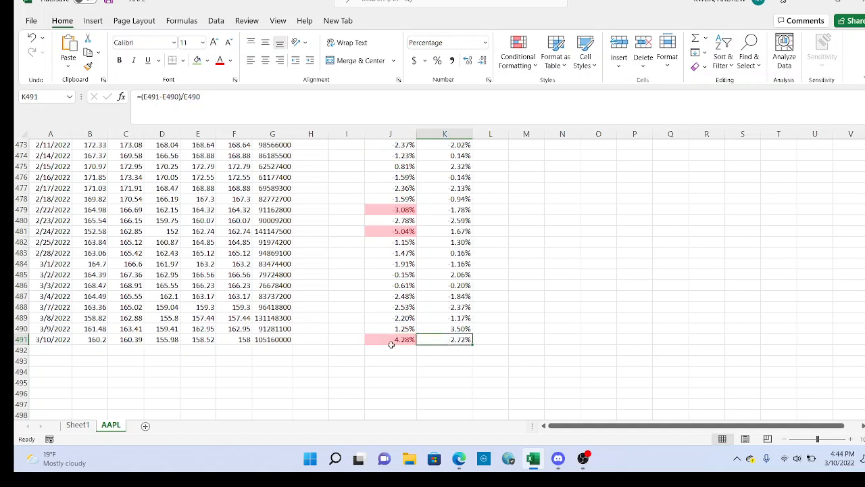
{"action": "left_click_drag", "start_coordinate": [391, 344], "coordinate": [437, 351]}
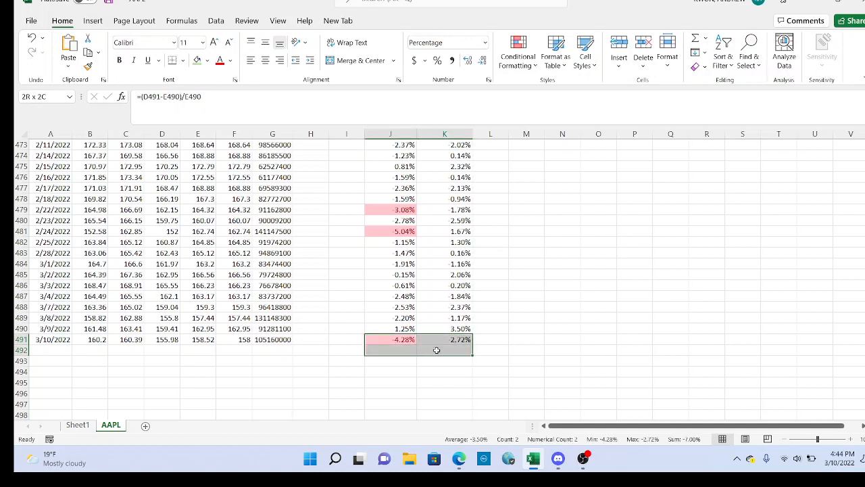
{"action": "left_click", "coordinate": [440, 339]}
{"action": "left_click", "coordinate": [398, 340]}
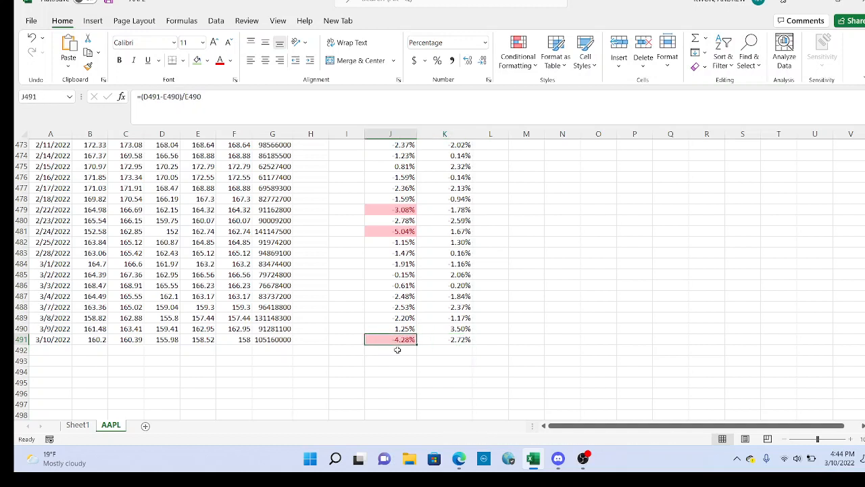
Compare the 3/10/2022 changes with the empty row below them, where the following trading day belongs
{"action": "left_click", "coordinate": [398, 350]}
{"action": "left_click_drag", "start_coordinate": [402, 340], "coordinate": [399, 350]}
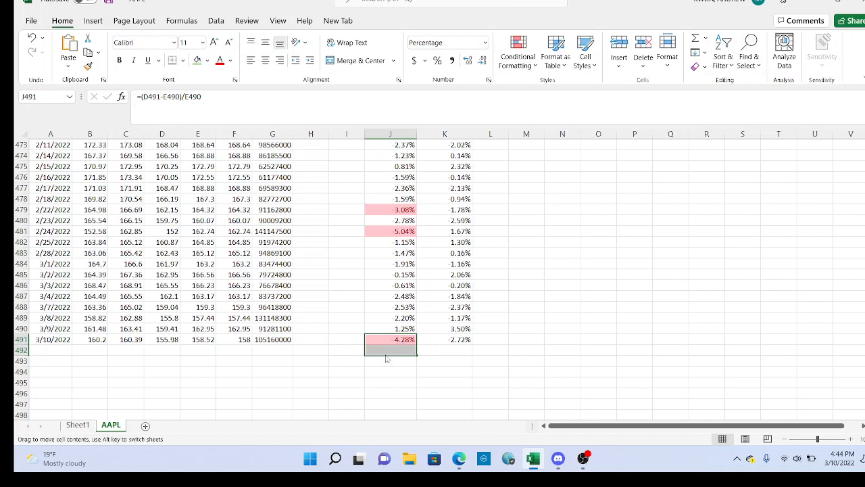
{"action": "left_click", "coordinate": [386, 350]}
{"action": "left_click", "coordinate": [390, 340]}
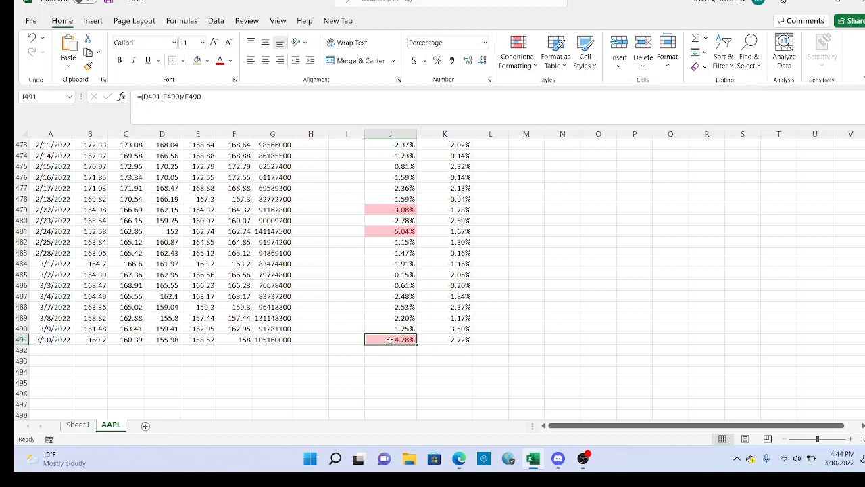
{"action": "left_click_drag", "start_coordinate": [393, 349], "coordinate": [438, 352]}
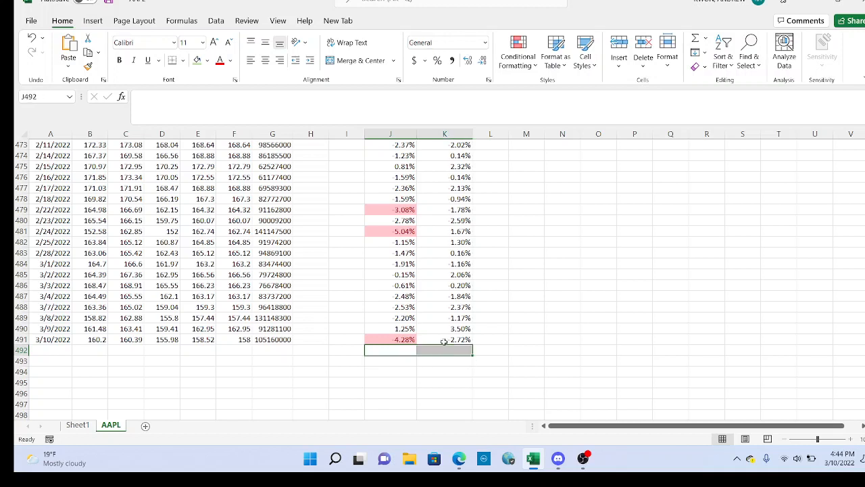
{"action": "left_click", "coordinate": [441, 338]}
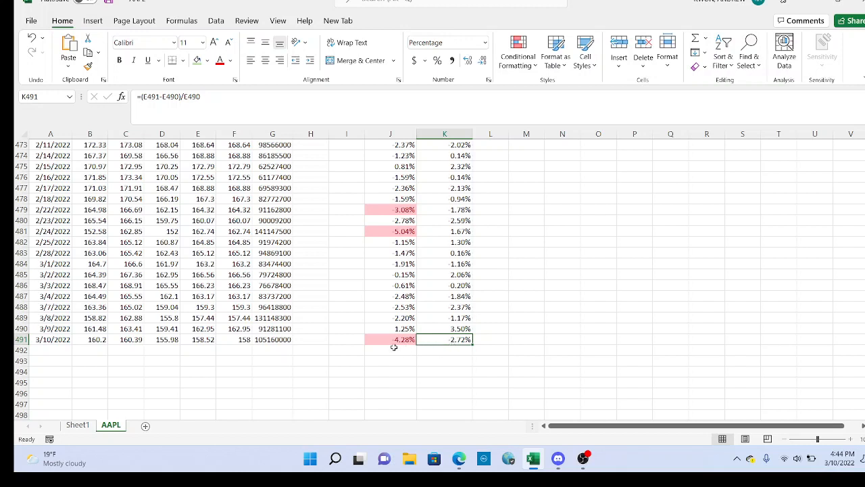
{"action": "left_click", "coordinate": [501, 332]}
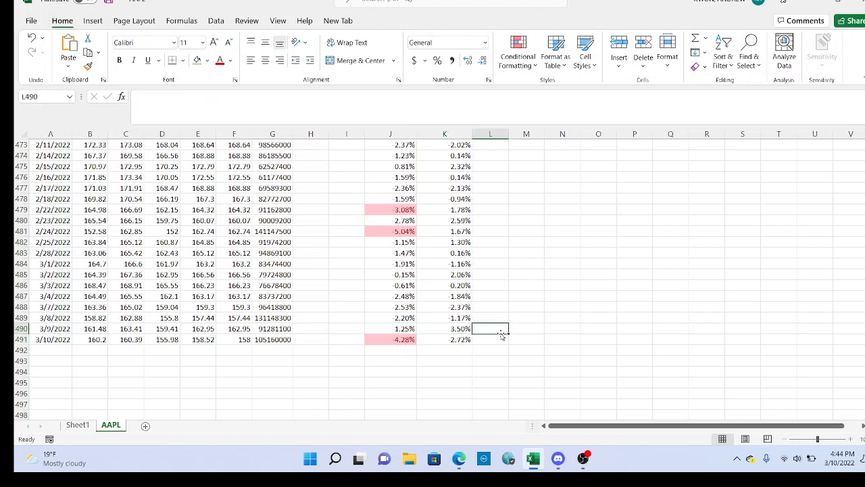